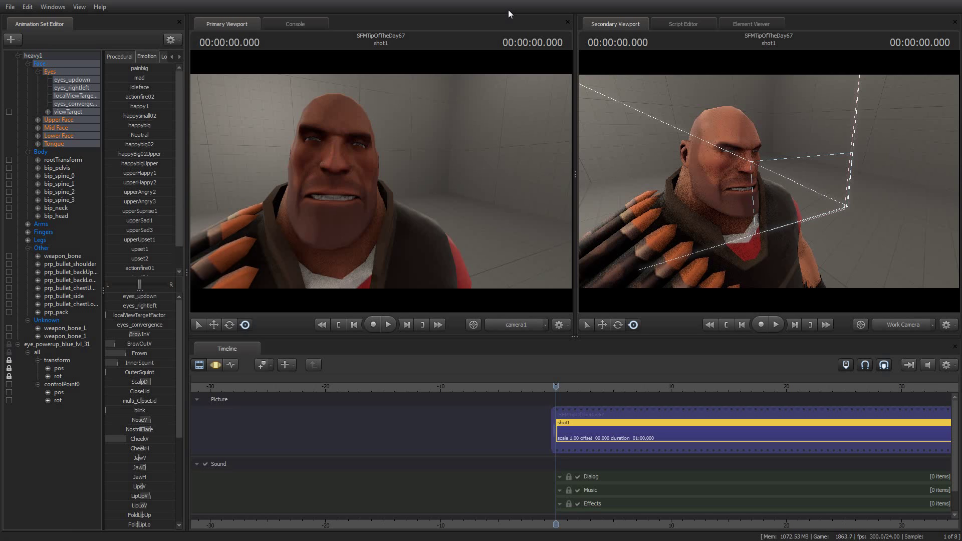
- Play shot1 from its start to examine the blue eye particle effect on the heavy, and stop playback
{"action": "left_click", "coordinate": [389, 326]}
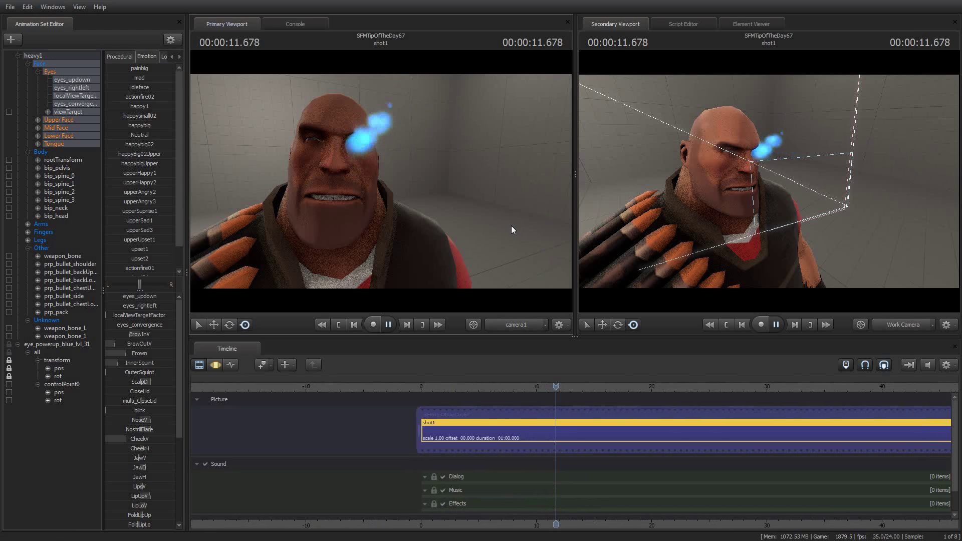
{"action": "key", "text": "space"}
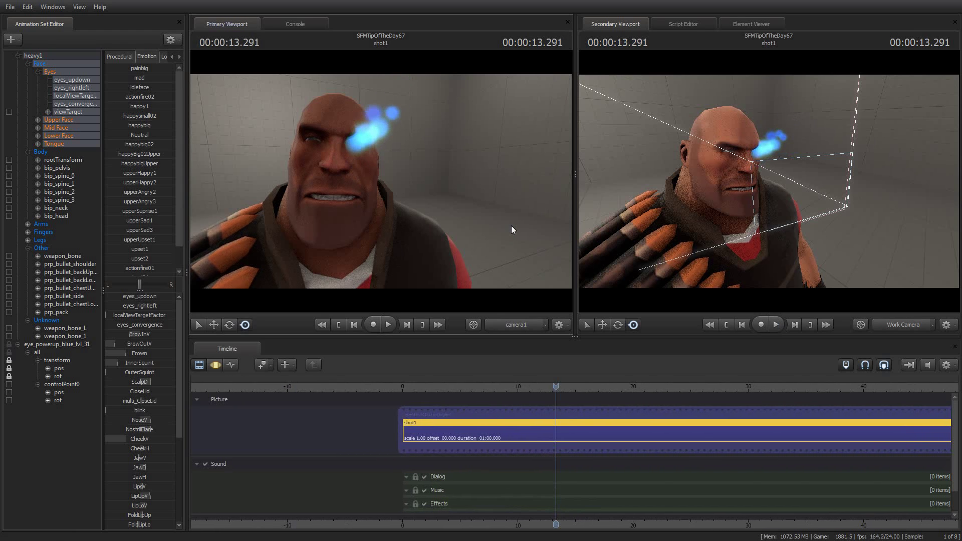
{"action": "key", "text": "Home"}
{"action": "key", "text": "space"}
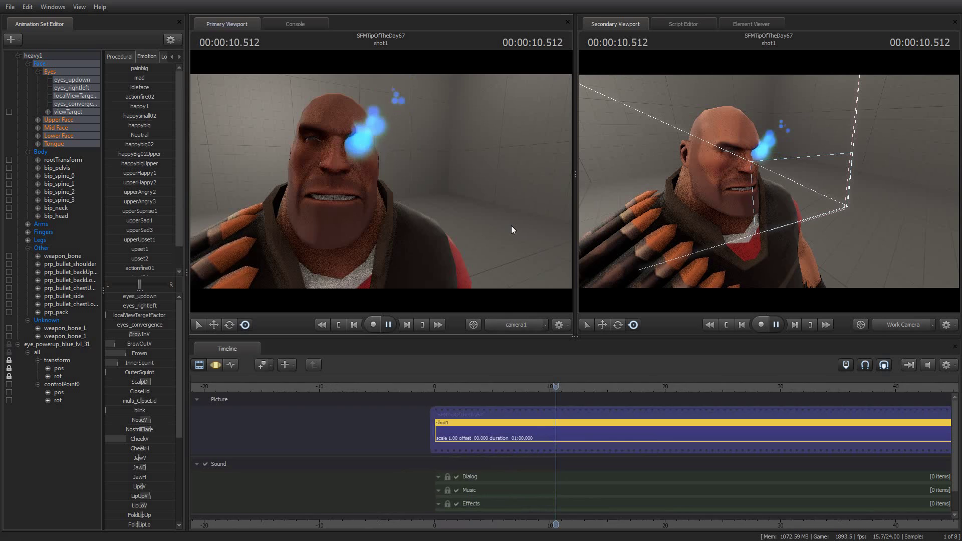
{"action": "key", "text": "space"}
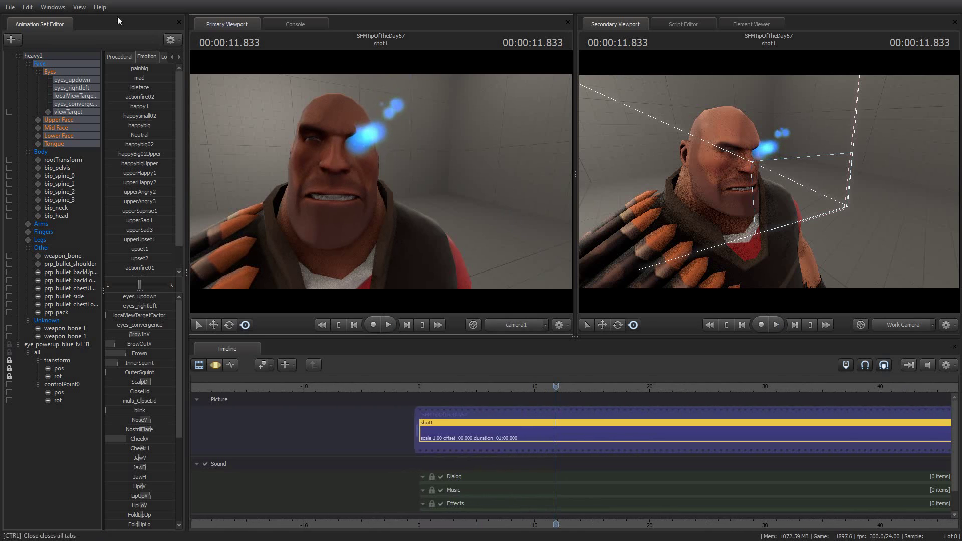
- Switch from the animation session to the Particle Editor Tool
{"action": "left_click", "coordinate": [80, 7]}
{"action": "mouse_move", "coordinate": [56, 8]}
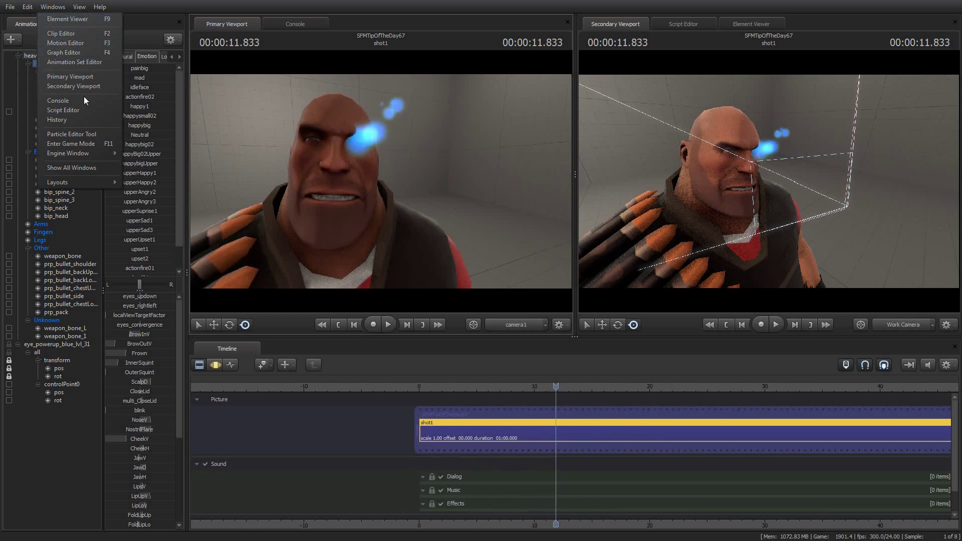
{"action": "left_click", "coordinate": [85, 134]}
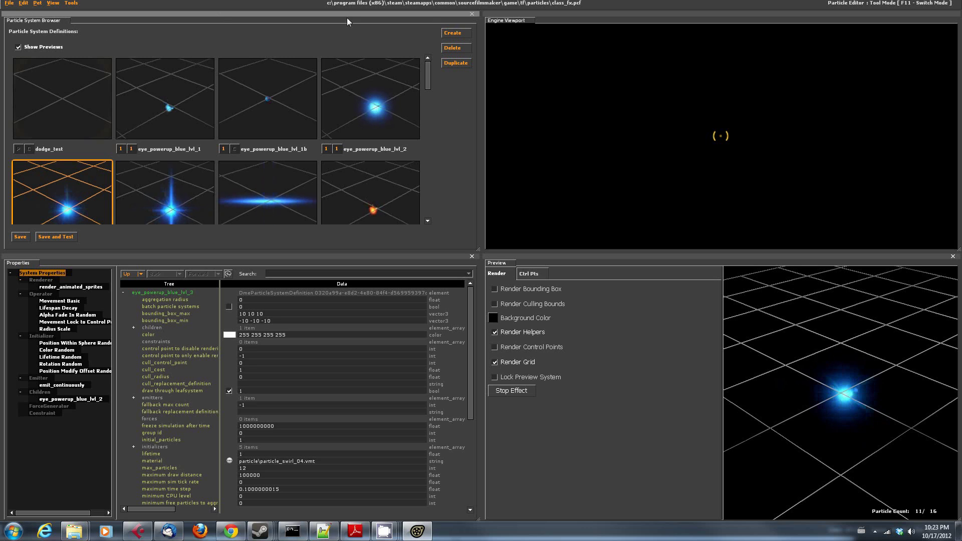
- Start opening a particle configuration file, selecting class_fx.pcf in the file chooser and enlarging the chooser to show full paths
{"action": "left_click", "coordinate": [10, 3]}
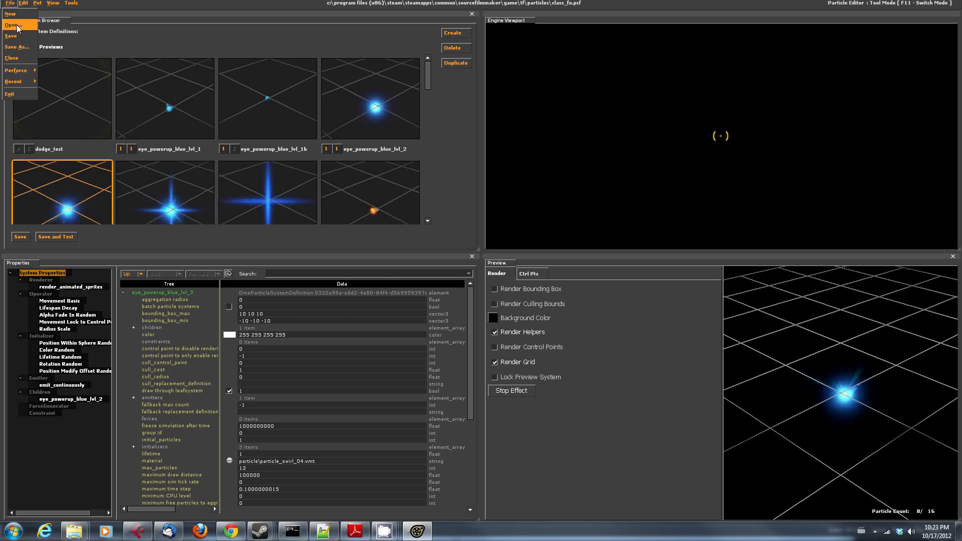
{"action": "key", "text": "Return"}
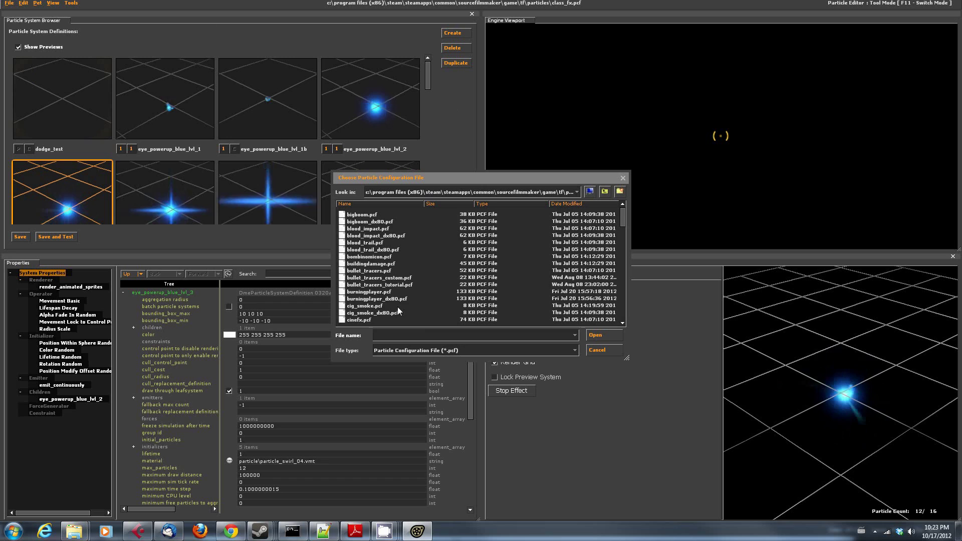
{"action": "scroll", "coordinate": [393, 288], "scroll_direction": "down", "scroll_amount": 2}
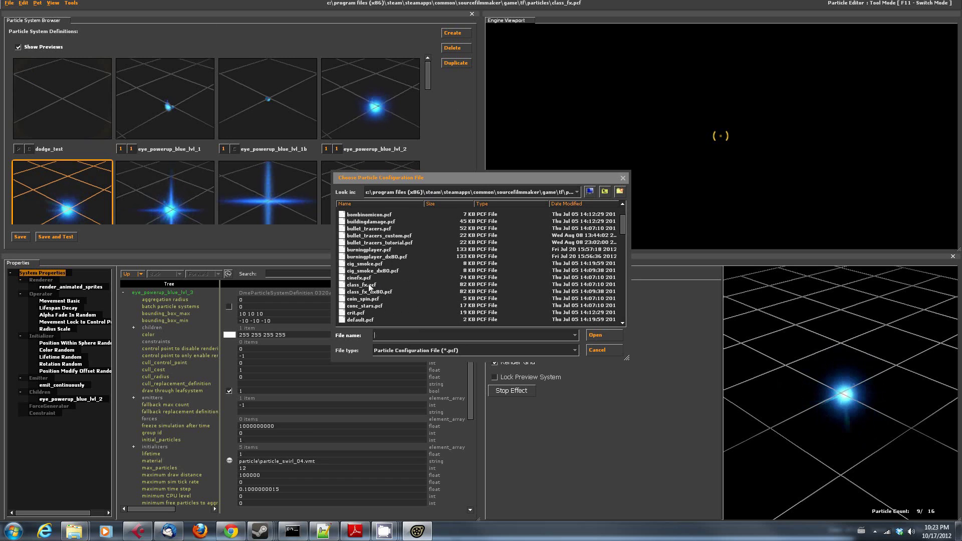
{"action": "left_click", "coordinate": [381, 284]}
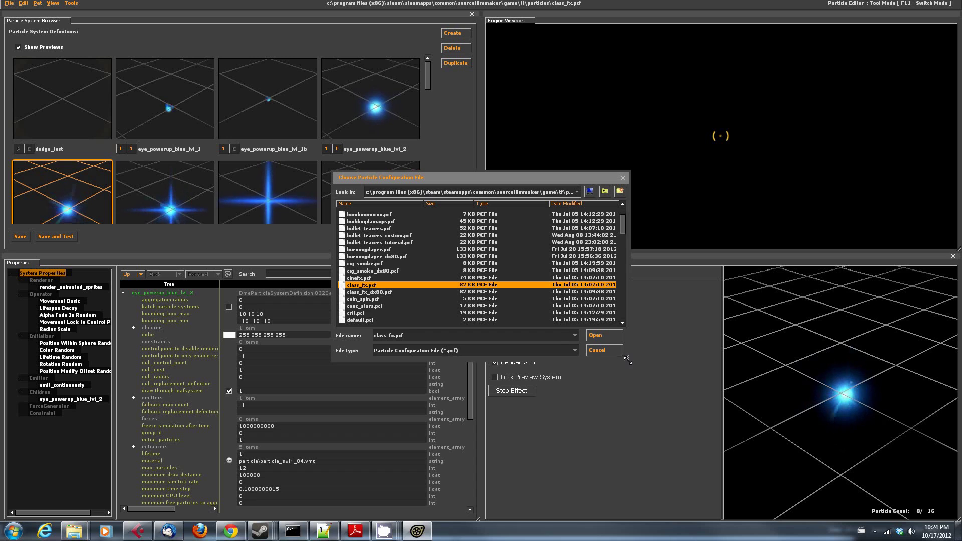
{"action": "left_click_drag", "start_coordinate": [626, 358], "coordinate": [718, 398]}
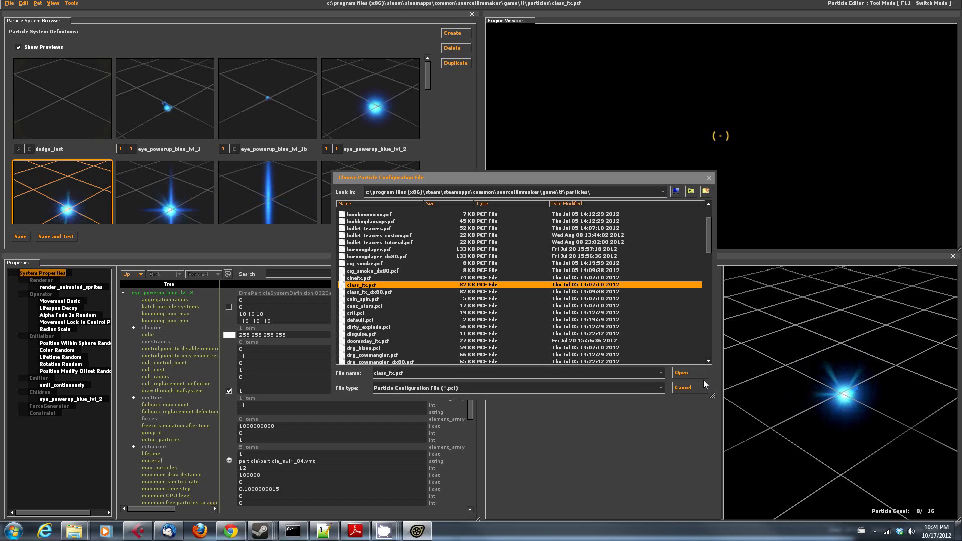
- Browse up to the game folder and into usermod\particles to check for particle files
{"action": "left_click", "coordinate": [691, 192]}
{"action": "left_click", "coordinate": [690, 192]}
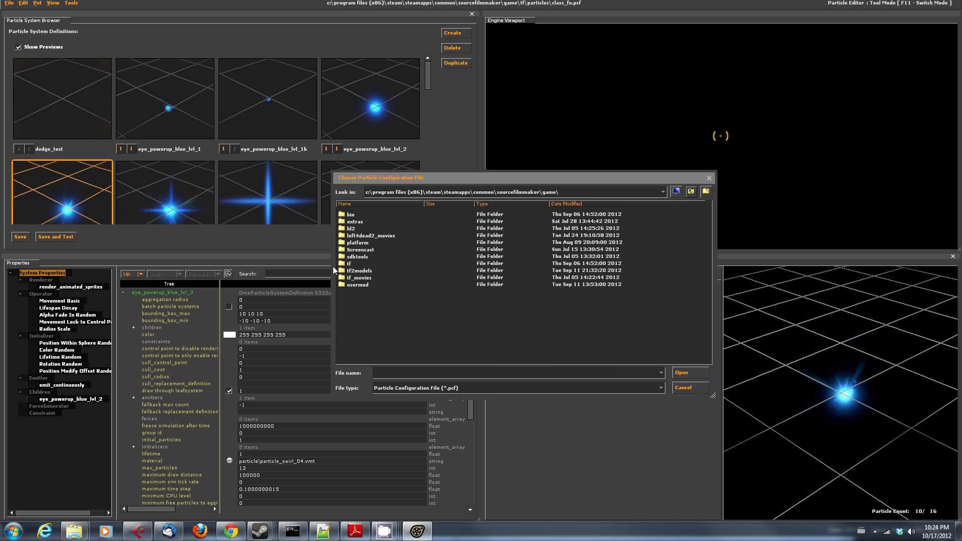
{"action": "double_click", "coordinate": [359, 285]}
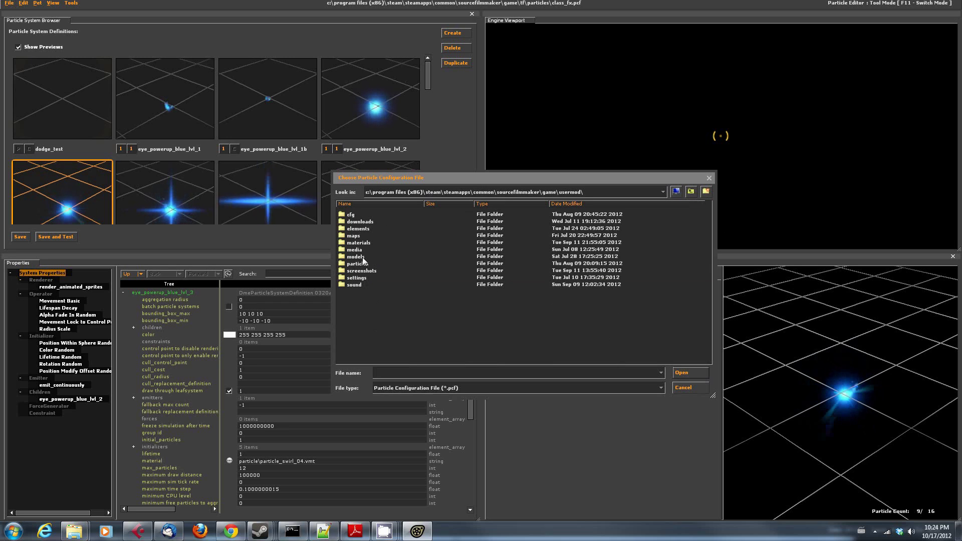
{"action": "left_click", "coordinate": [358, 264]}
{"action": "double_click", "coordinate": [364, 266]}
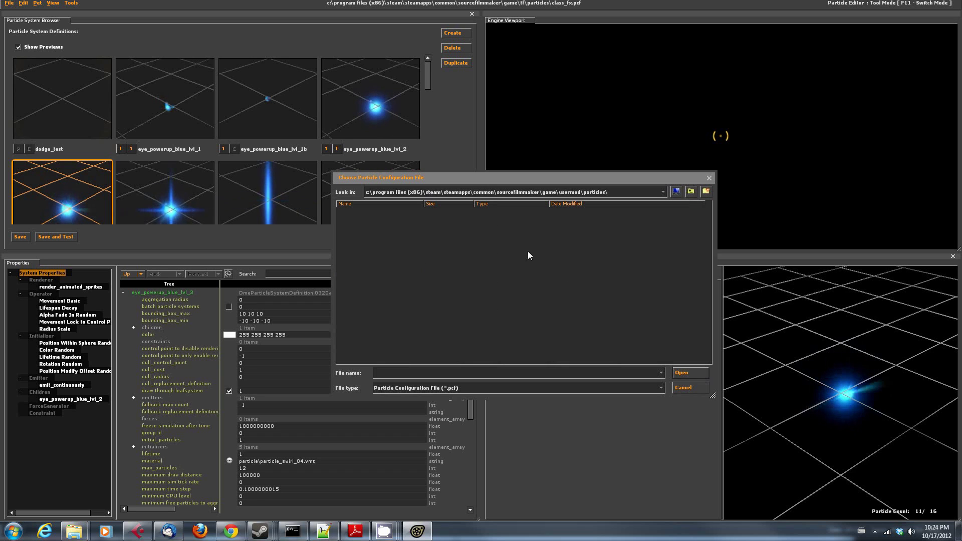
- Return to the tf\particles folder and open class_fx.pcf from there
{"action": "left_click", "coordinate": [692, 192]}
{"action": "left_click", "coordinate": [692, 192]}
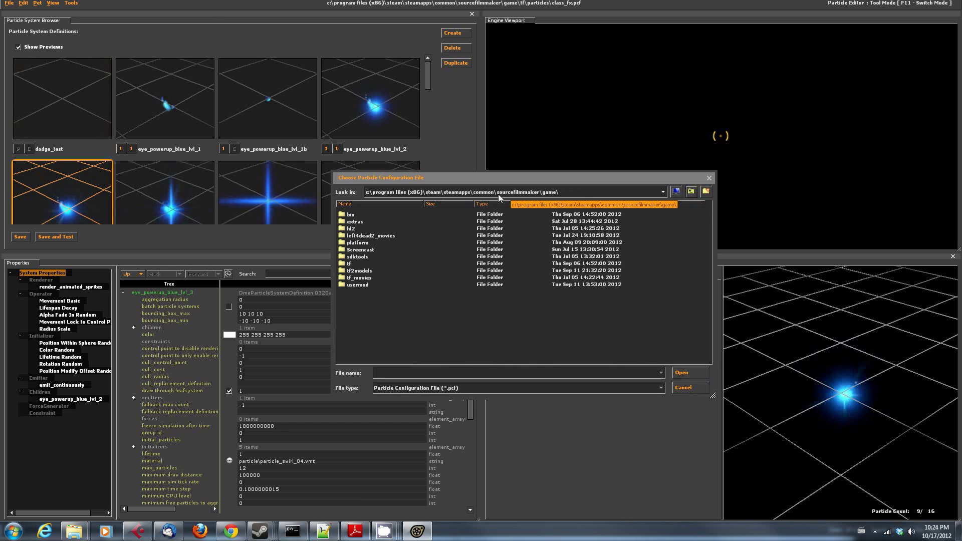
{"action": "double_click", "coordinate": [345, 265]}
{"action": "left_click", "coordinate": [359, 271]}
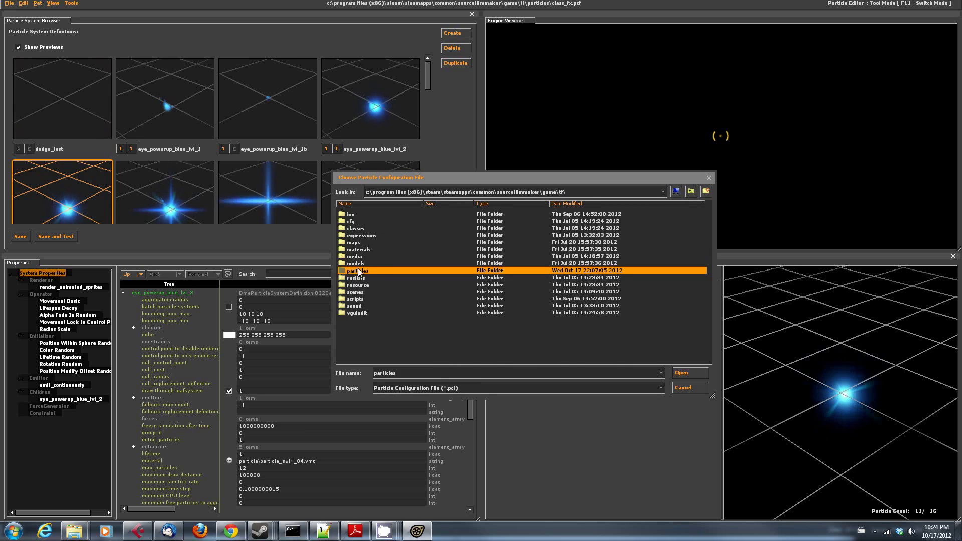
{"action": "double_click", "coordinate": [359, 271]}
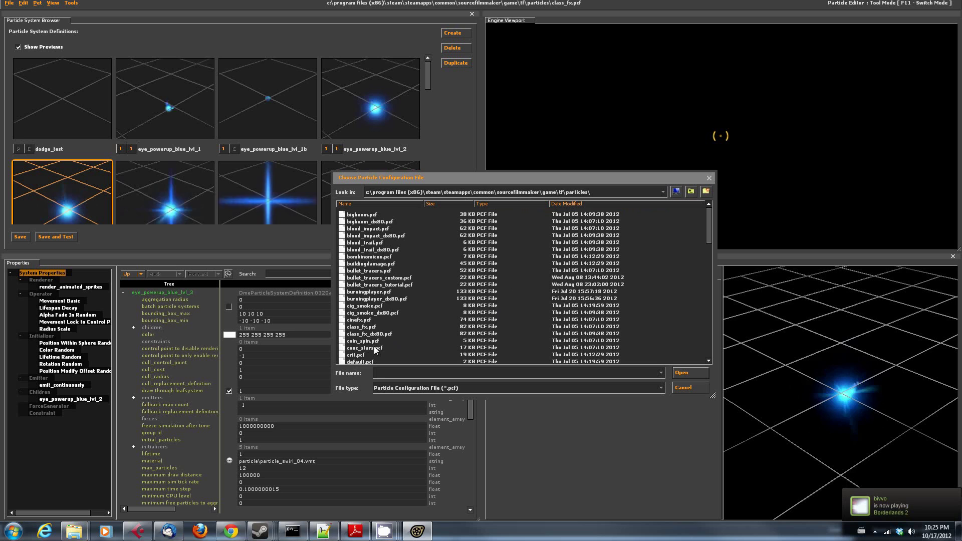
{"action": "left_click", "coordinate": [409, 327]}
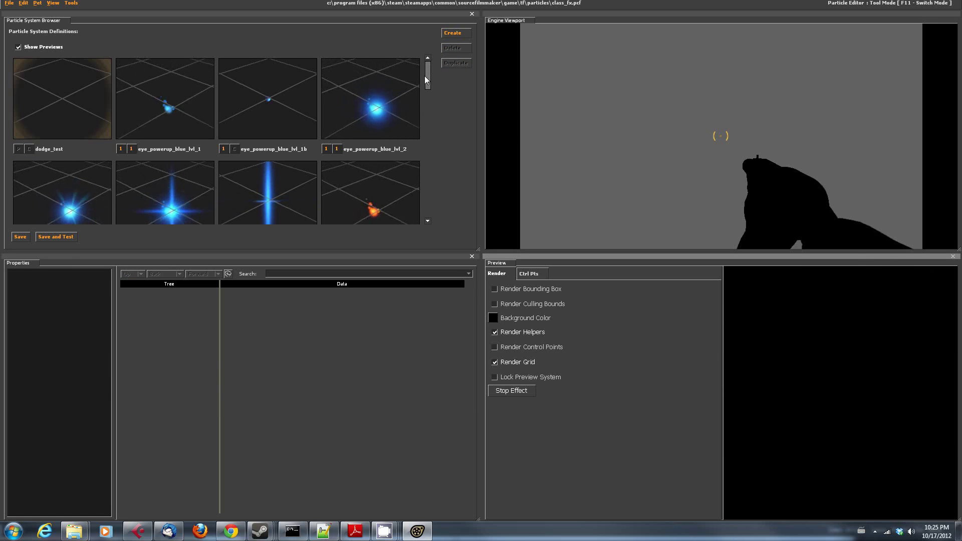
- Preview the particle systems eye_powerup_blue_lvl_1, eye_powerup_blue_lvl_1b and eye_powerup_blue_lvl_2
{"action": "left_click", "coordinate": [172, 109]}
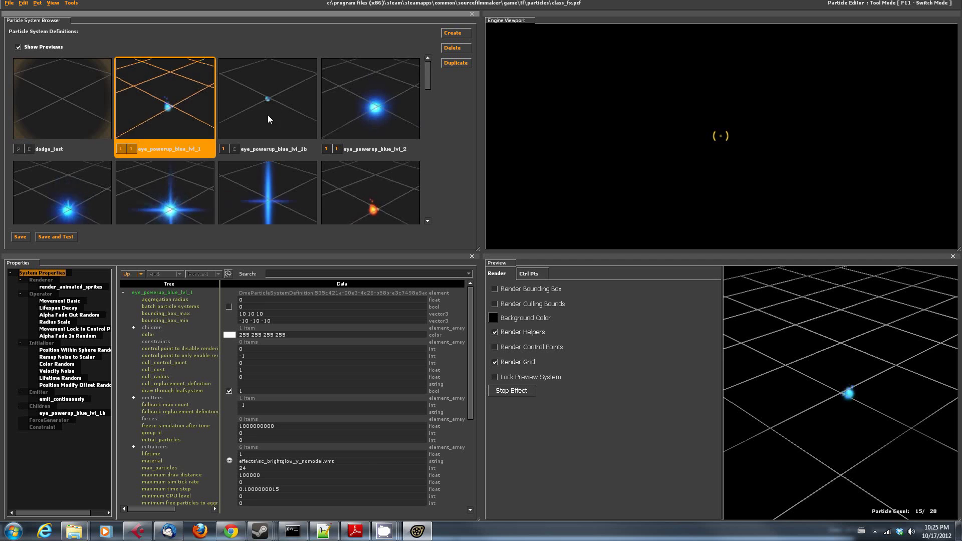
{"action": "left_click", "coordinate": [268, 118]}
{"action": "left_click", "coordinate": [329, 128]}
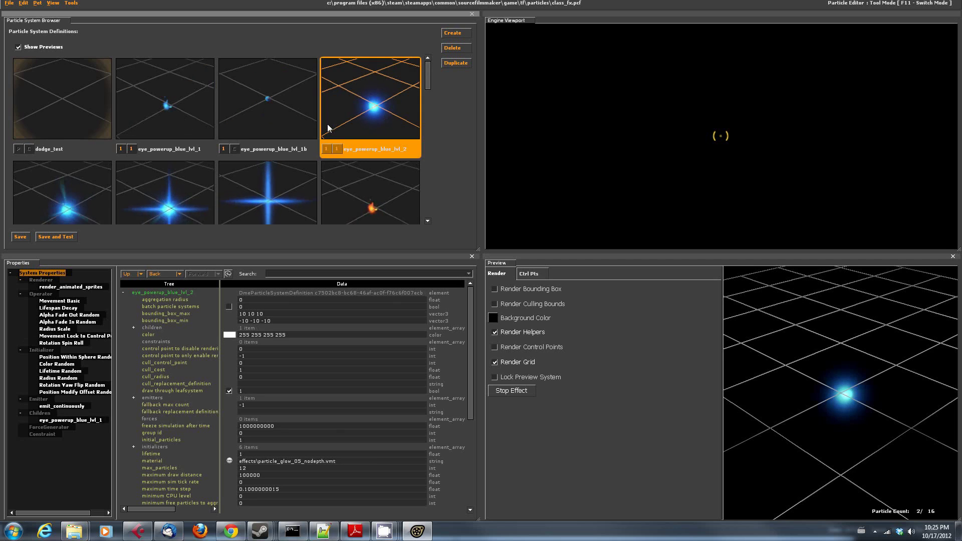
- Look through the red eye powerup effects and preview god_rays, god_rays_fog and laser_sight
{"action": "scroll", "coordinate": [316, 135], "scroll_direction": "down", "scroll_amount": 3}
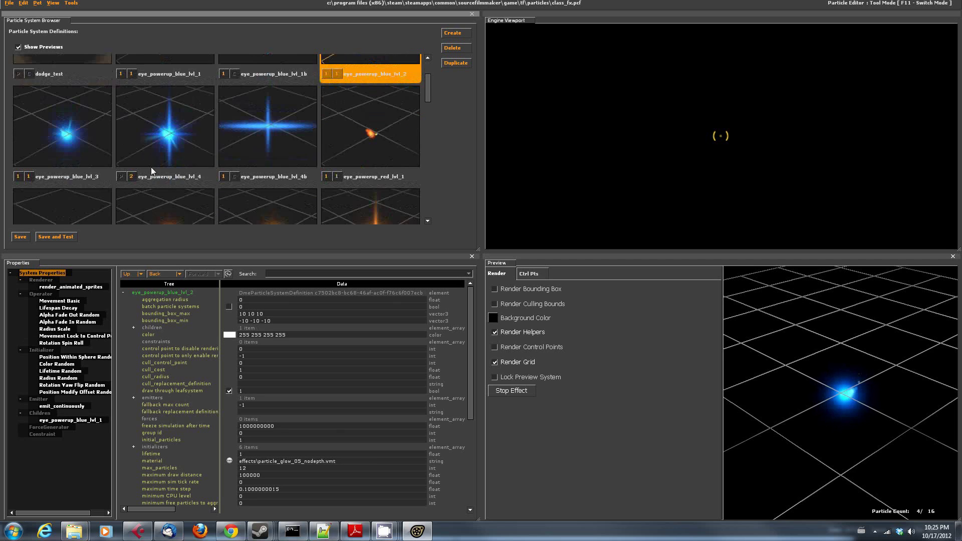
{"action": "scroll", "coordinate": [173, 142], "scroll_direction": "down", "scroll_amount": 3}
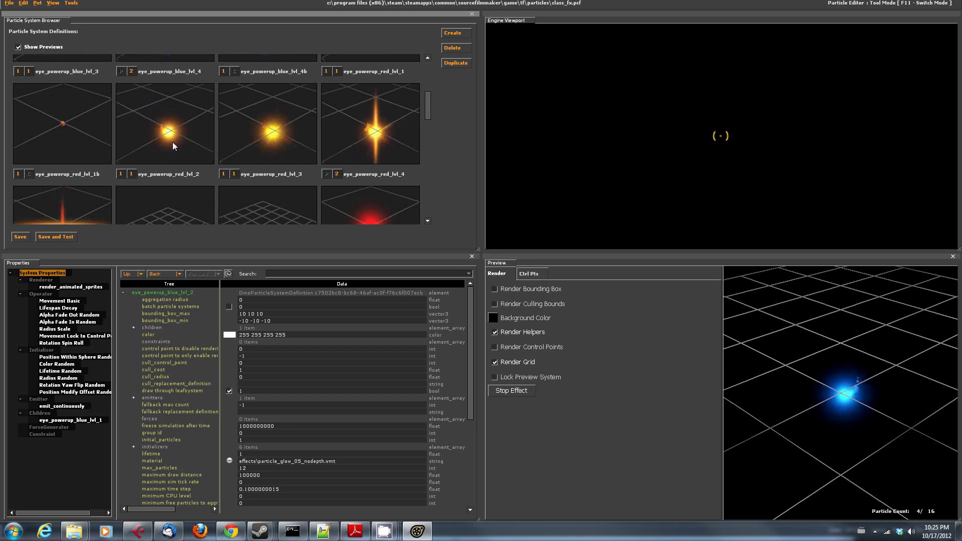
{"action": "scroll", "coordinate": [155, 134], "scroll_direction": "down", "scroll_amount": 5}
{"action": "scroll", "coordinate": [176, 128], "scroll_direction": "up", "scroll_amount": 2}
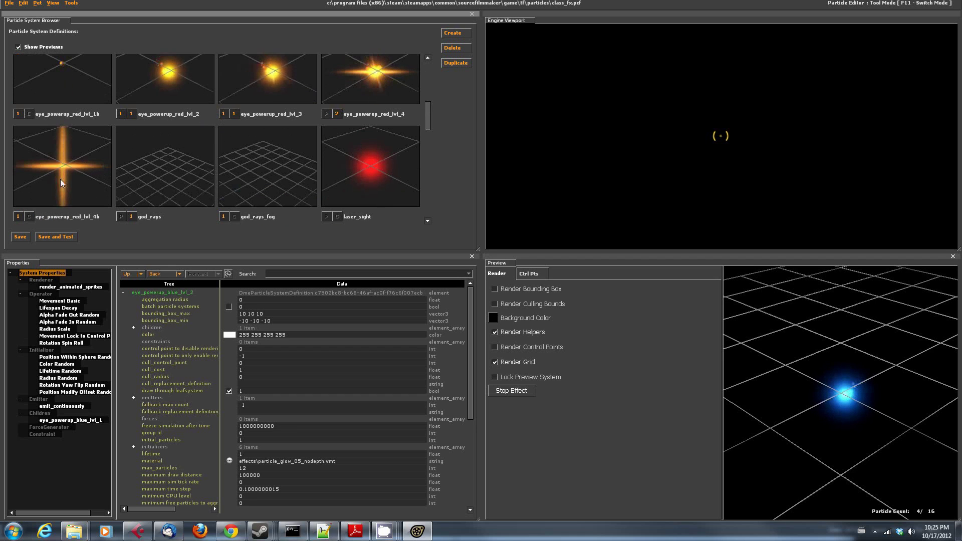
{"action": "scroll", "coordinate": [231, 155], "scroll_direction": "down", "scroll_amount": 2}
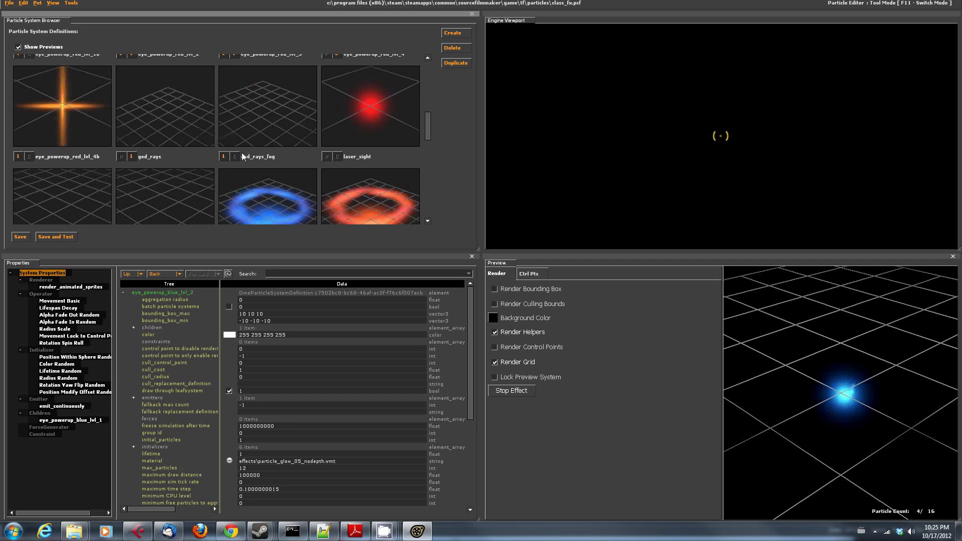
{"action": "left_click", "coordinate": [186, 117]}
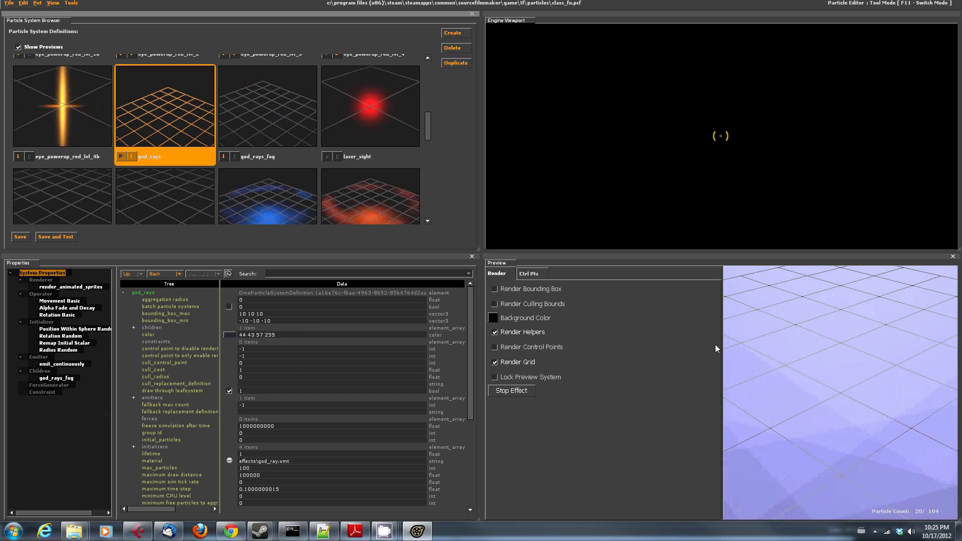
{"action": "left_click", "coordinate": [262, 126]}
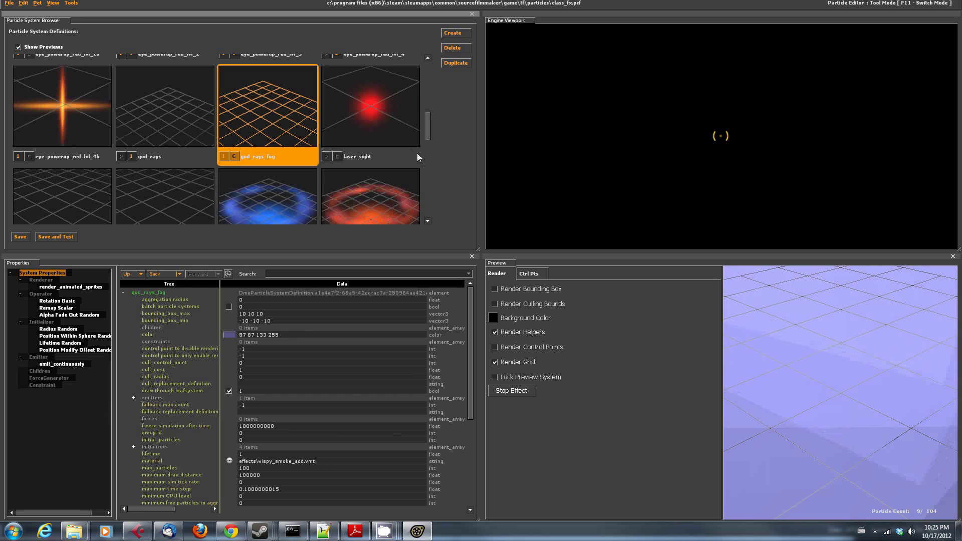
{"action": "left_click", "coordinate": [398, 108]}
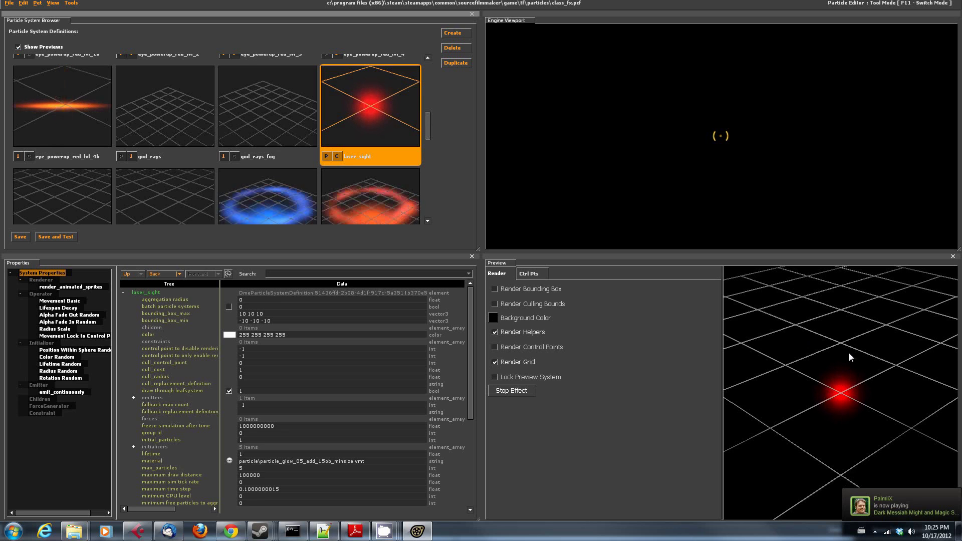
- Preview the laser_sight_beam and laser_sight_beam_dot particle systems
{"action": "scroll", "coordinate": [356, 172], "scroll_direction": "down", "scroll_amount": 3}
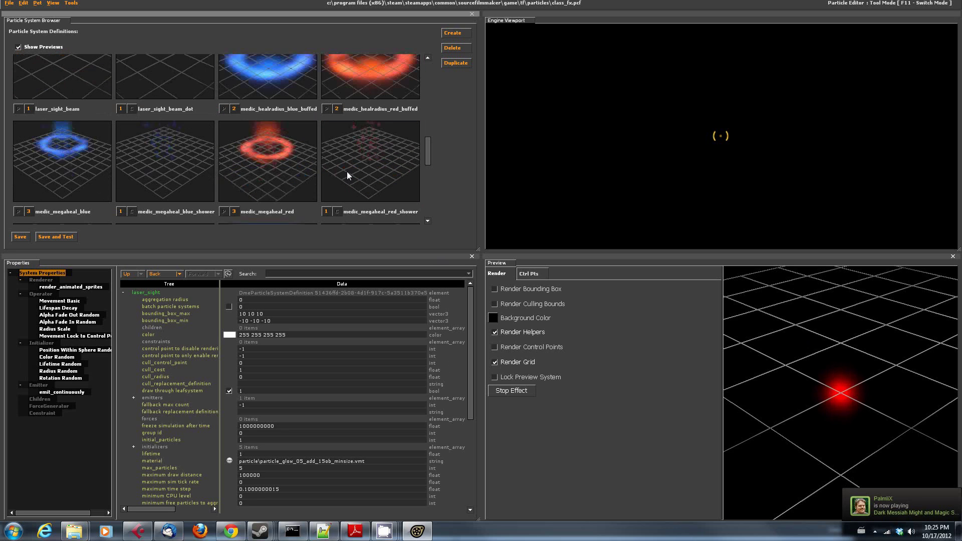
{"action": "scroll", "coordinate": [191, 128], "scroll_direction": "up", "scroll_amount": 1}
{"action": "left_click", "coordinate": [183, 125]}
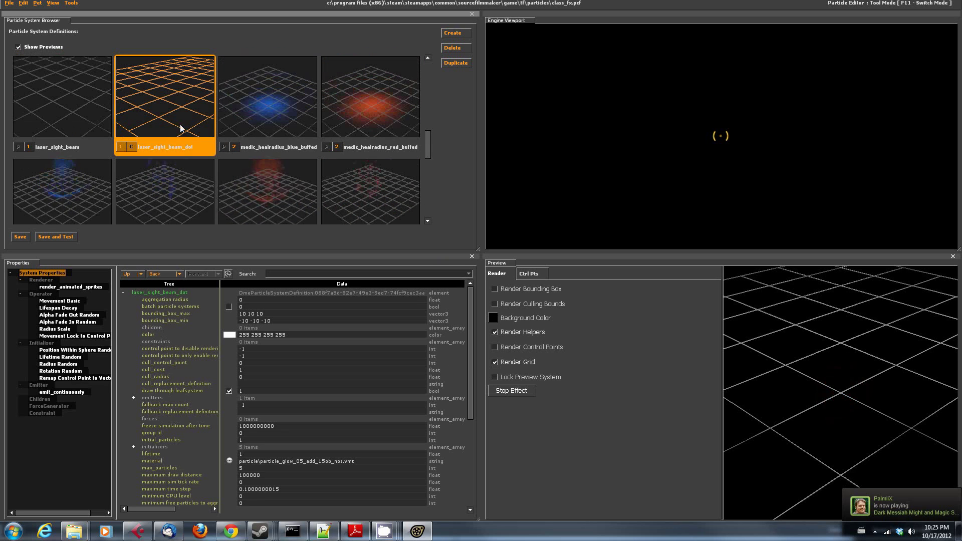
{"action": "left_click", "coordinate": [44, 124]}
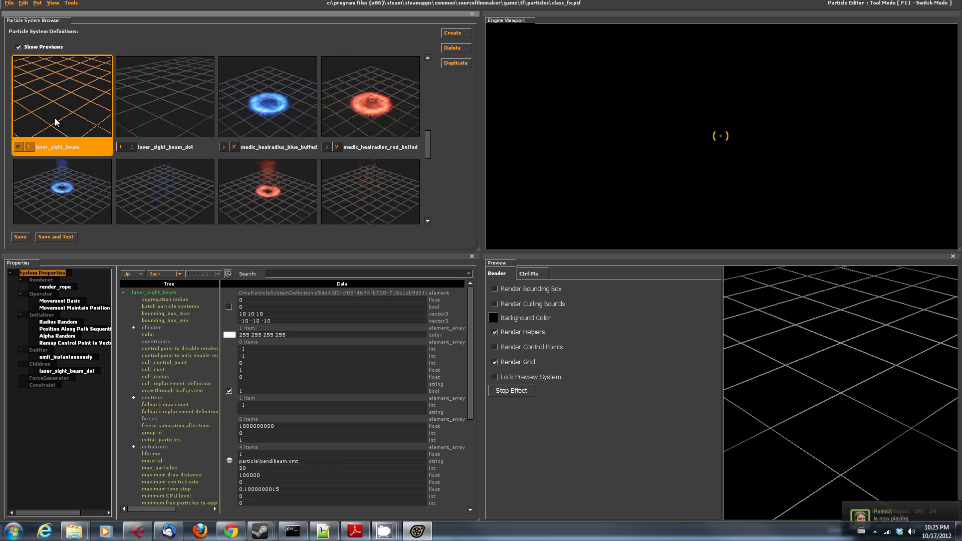
{"action": "left_click", "coordinate": [155, 119]}
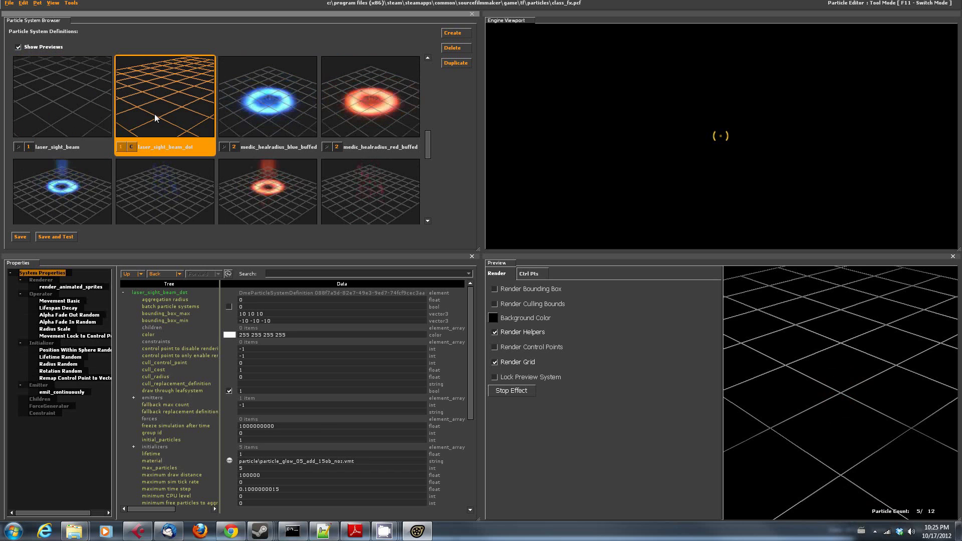
- Preview the medic effects medic_healradius_blue_buffed, medic_healradius_red_buffed and medic_radiusheal_blue_spiral
{"action": "left_click", "coordinate": [287, 117]}
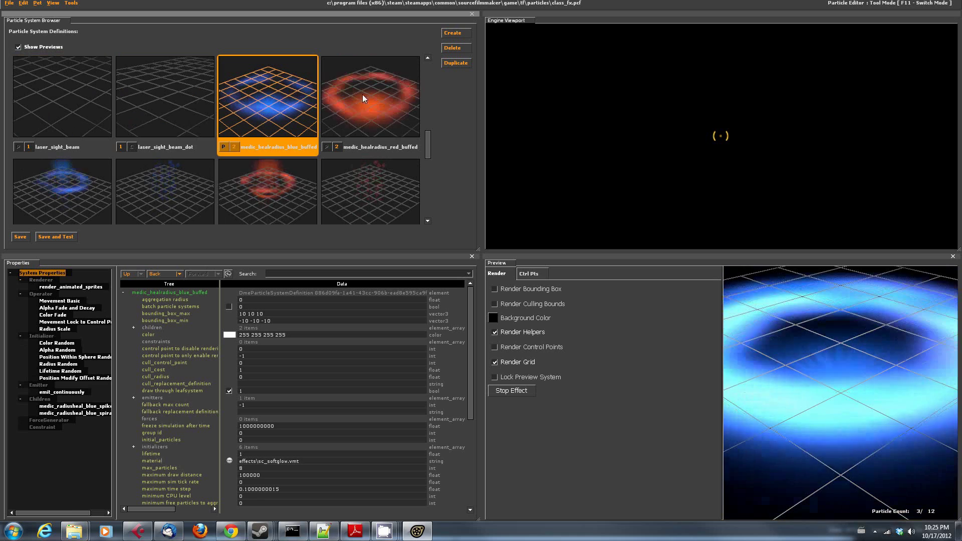
{"action": "left_click", "coordinate": [372, 110]}
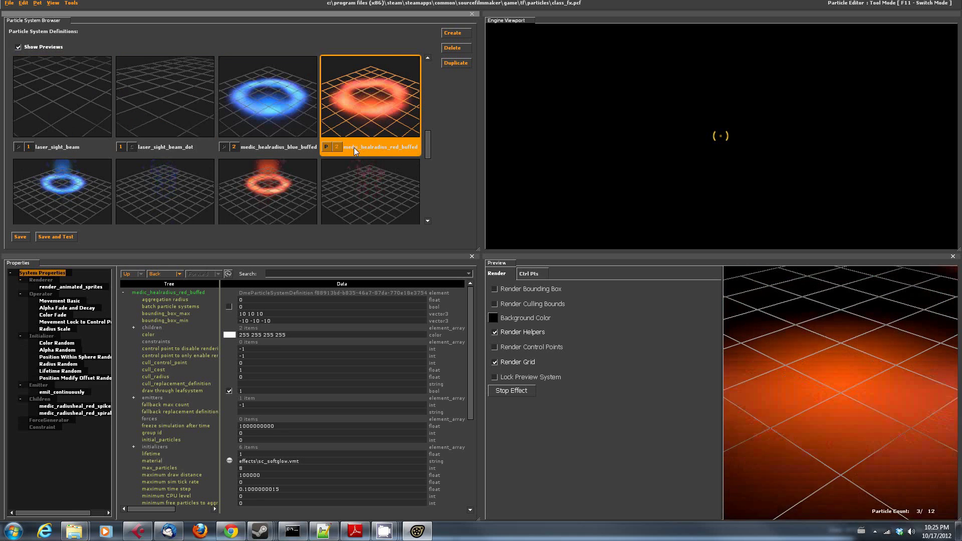
{"action": "scroll", "coordinate": [326, 146], "scroll_direction": "down", "scroll_amount": 2}
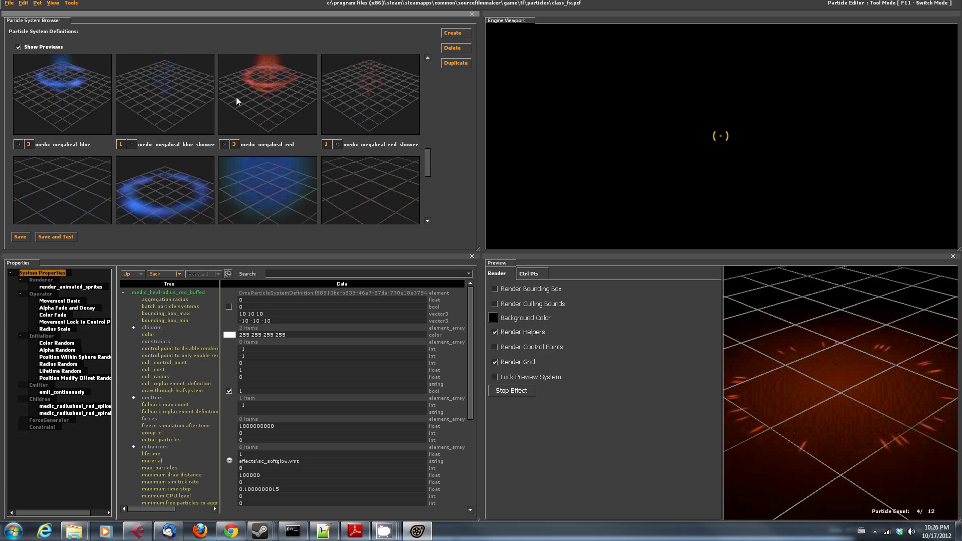
{"action": "left_click", "coordinate": [200, 193]}
{"action": "scroll", "coordinate": [206, 152], "scroll_direction": "down", "scroll_amount": 1}
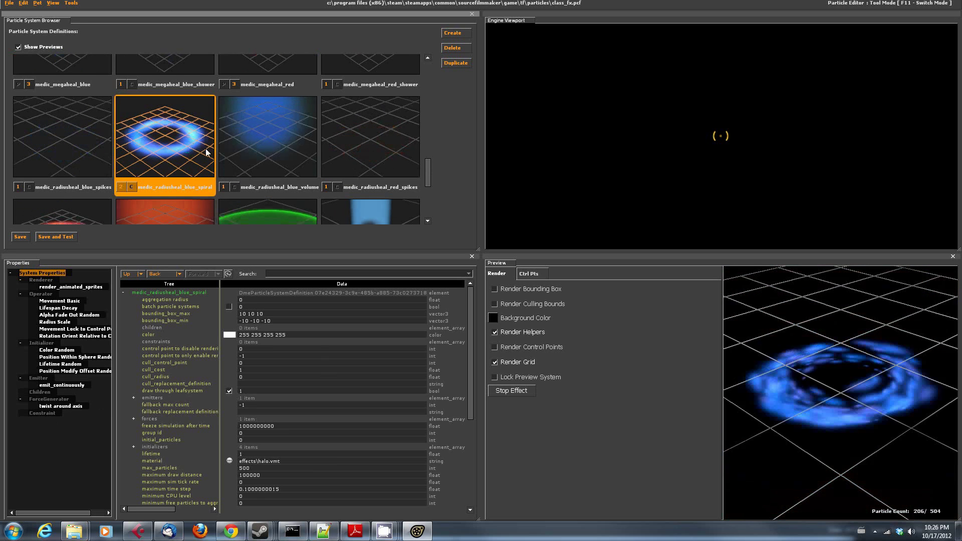
- Preview the ping_circle and medic_radiusheal_red_spiral particle systems
{"action": "scroll", "coordinate": [356, 134], "scroll_direction": "down", "scroll_amount": 2}
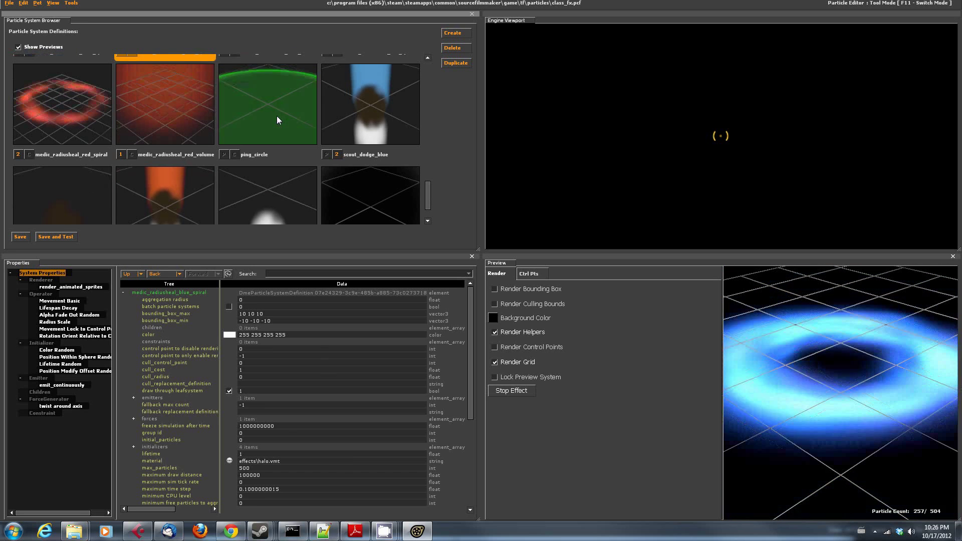
{"action": "left_click", "coordinate": [277, 117]}
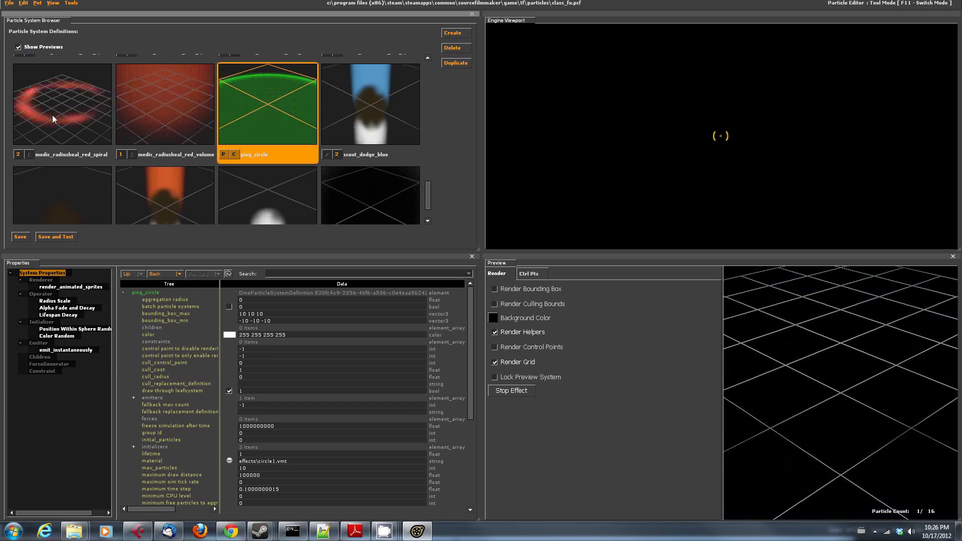
{"action": "left_click", "coordinate": [62, 104]}
- Preview the scout_dodge_red and scout_dodge_blue particle systems, and return to the blue eye powerup effects
{"action": "scroll", "coordinate": [210, 109], "scroll_direction": "down", "scroll_amount": 1}
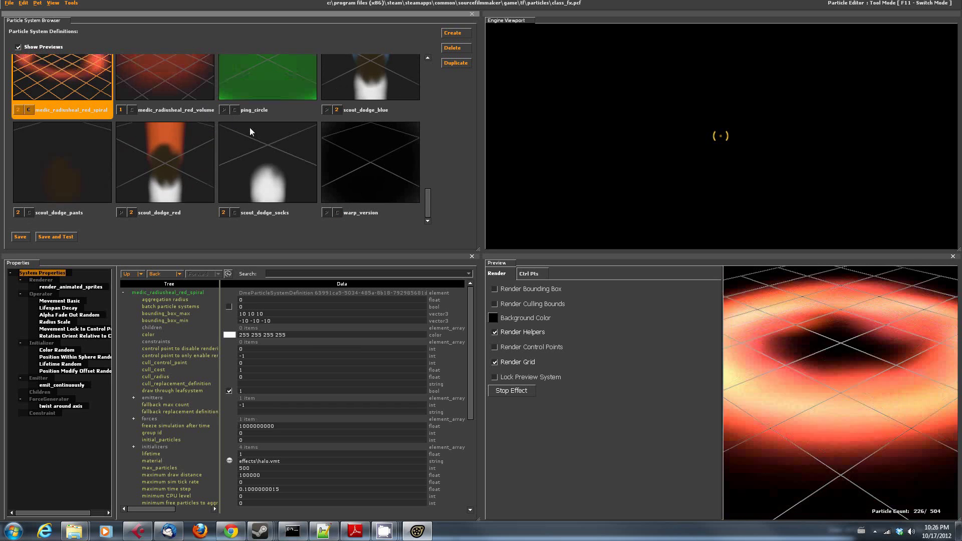
{"action": "left_click", "coordinate": [159, 161]}
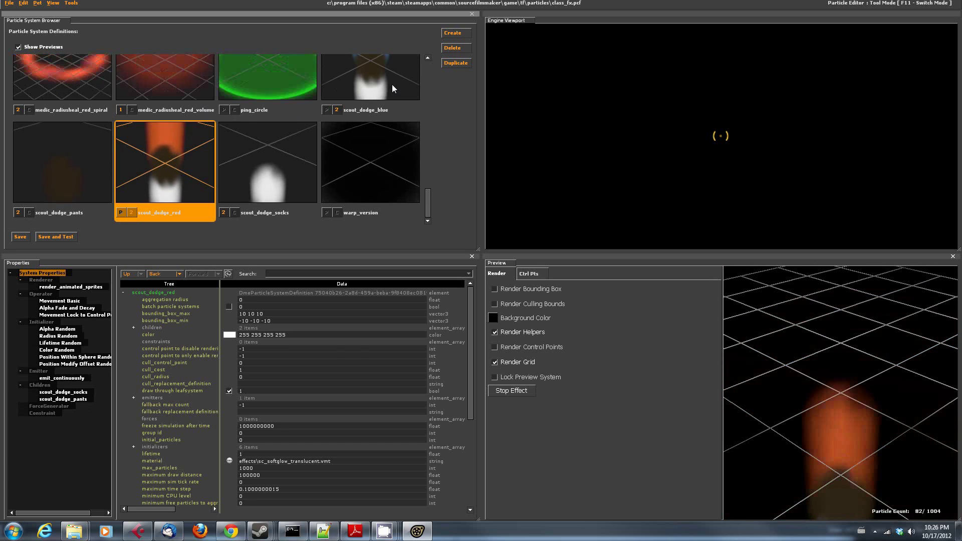
{"action": "left_click", "coordinate": [392, 84]}
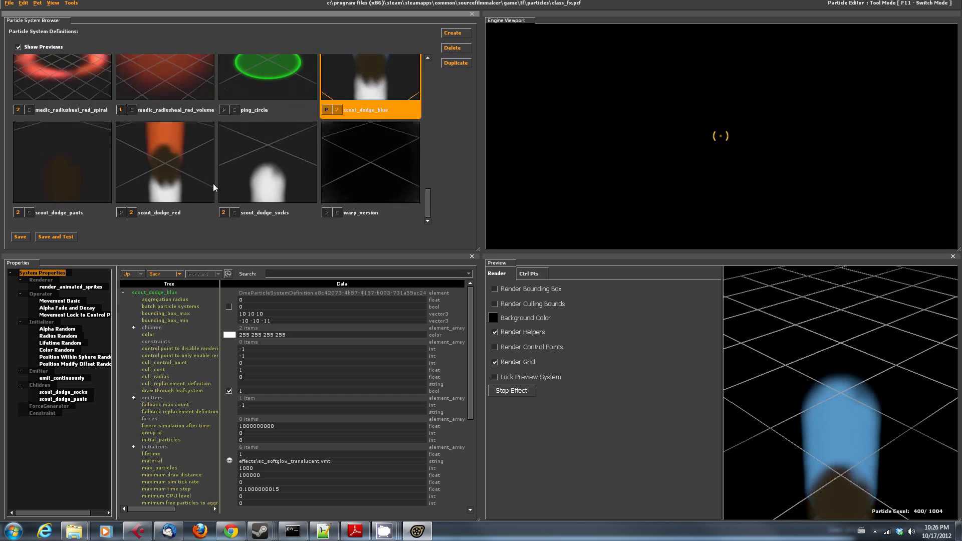
{"action": "scroll", "coordinate": [213, 183], "scroll_direction": "up", "scroll_amount": 10}
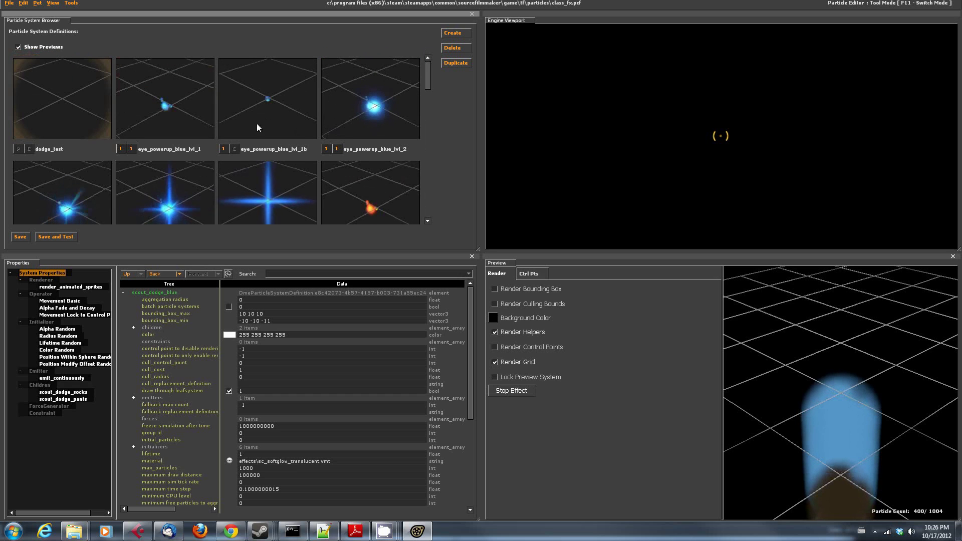
{"action": "left_click", "coordinate": [378, 105]}
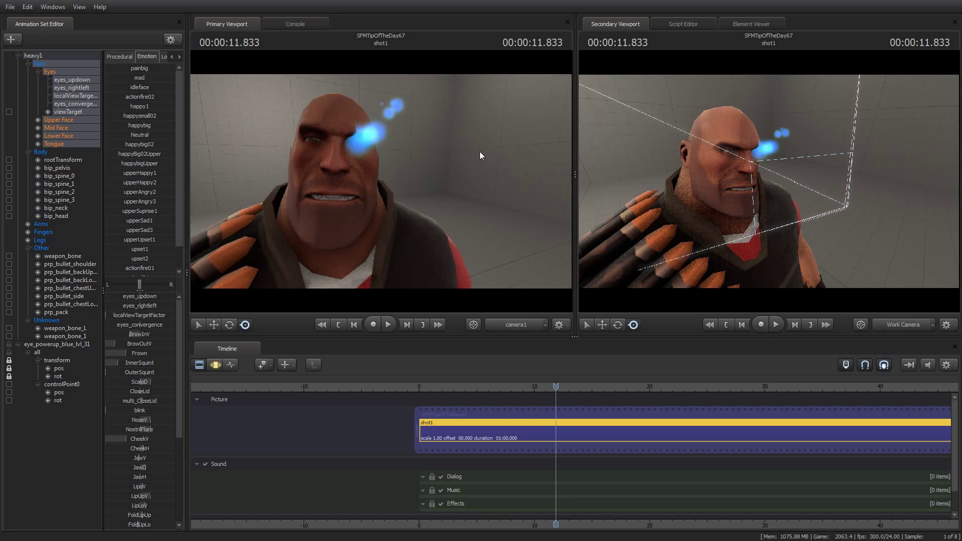
- Start a new particle system animation set in Source Filmmaker's main editor, using class_fx.pcf as its definition file
{"action": "left_click", "coordinate": [22, 42]}
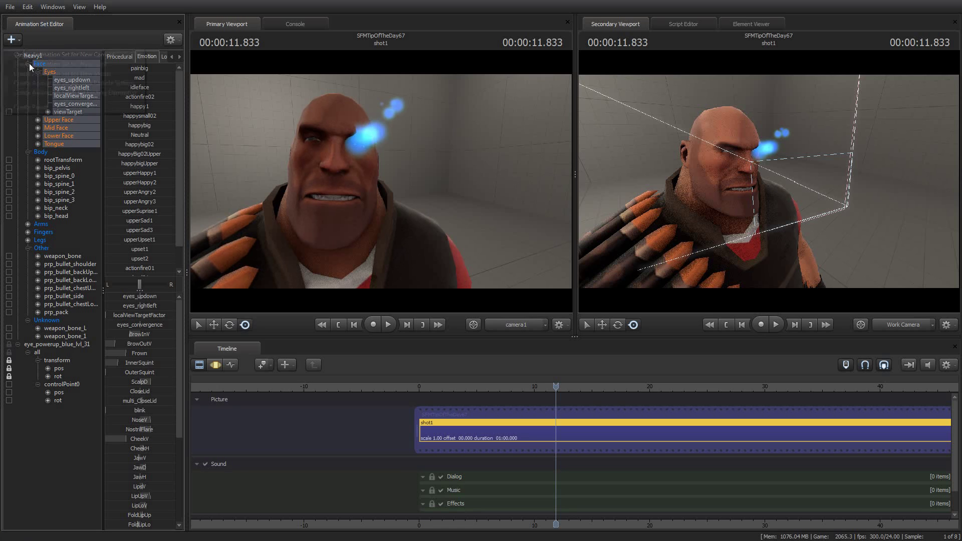
{"action": "left_click", "coordinate": [49, 86]}
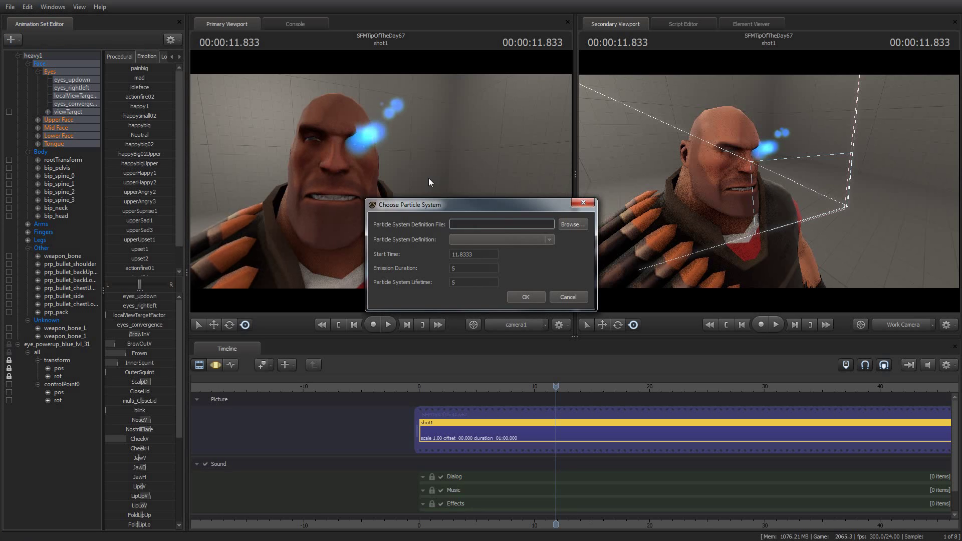
{"action": "left_click", "coordinate": [572, 225]}
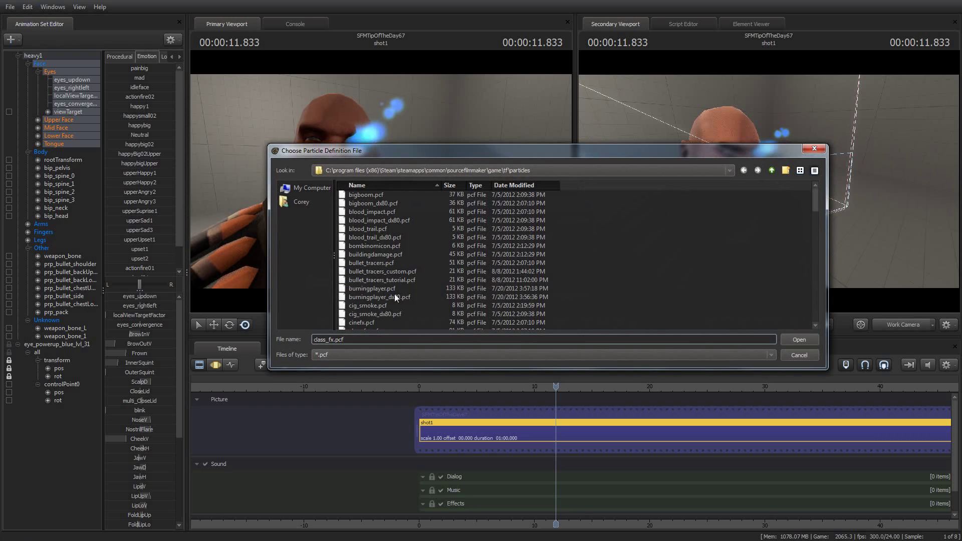
{"action": "scroll", "coordinate": [395, 298], "scroll_direction": "down", "scroll_amount": 3}
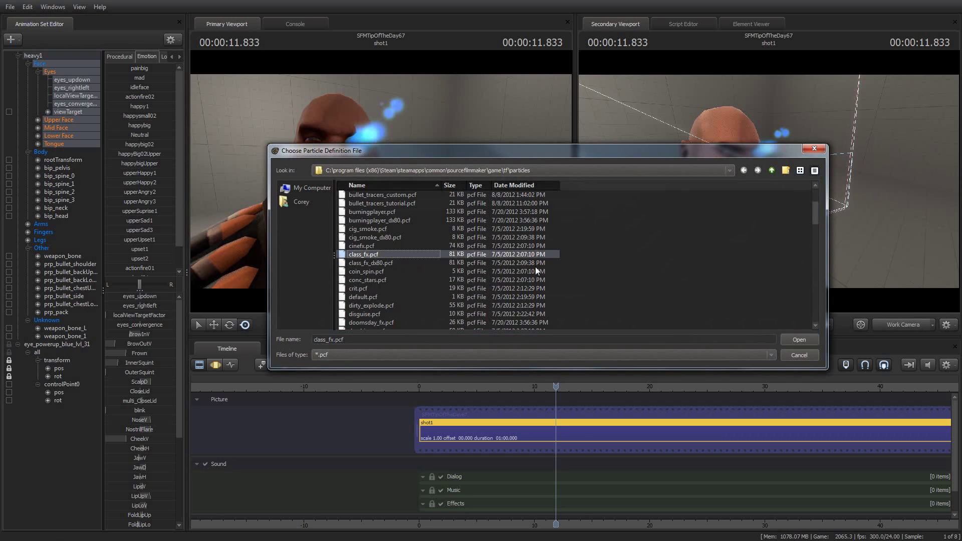
{"action": "left_click", "coordinate": [800, 340]}
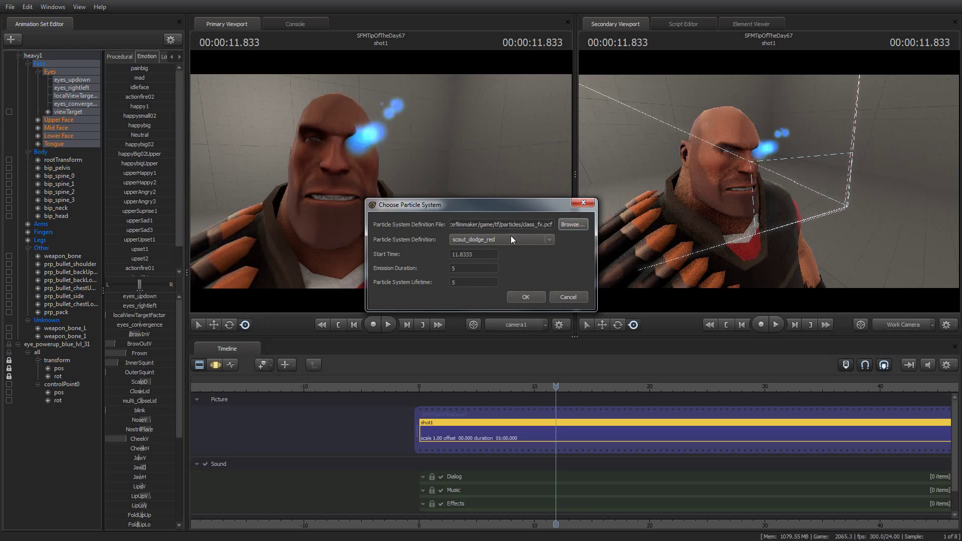
- Choose eye_powerup_red_lvl_2 as the particle system definition
{"action": "left_click", "coordinate": [536, 240]}
{"action": "scroll", "coordinate": [530, 271], "scroll_direction": "up", "scroll_amount": 5}
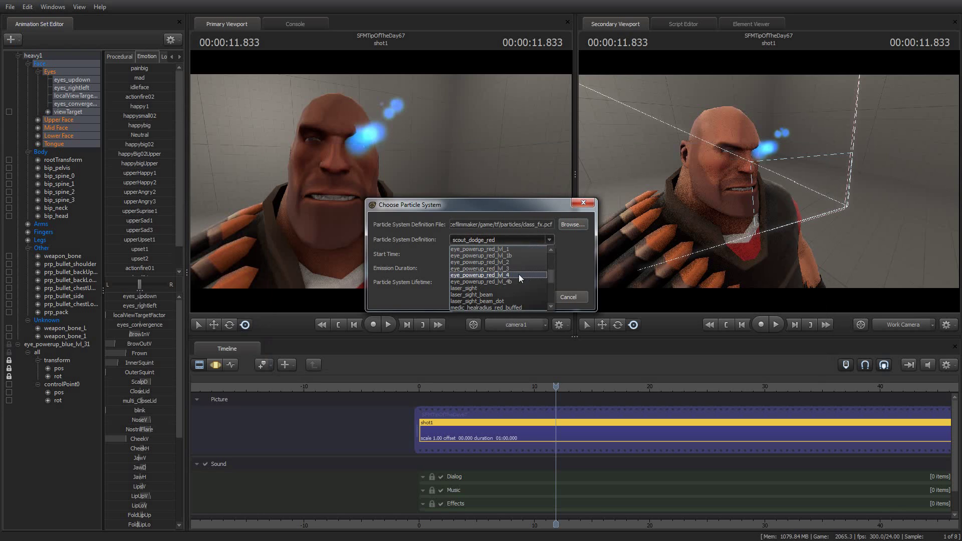
{"action": "left_click", "coordinate": [499, 261]}
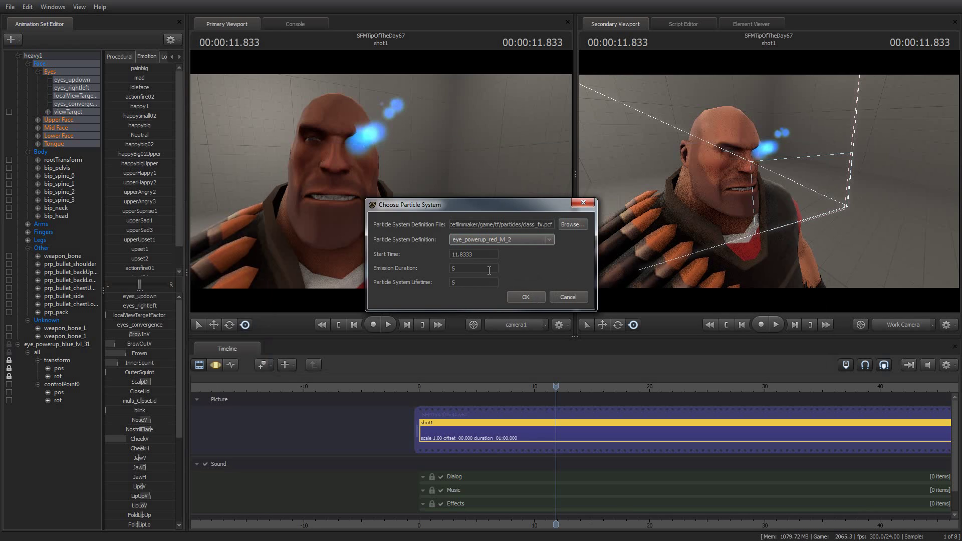
- Set the particle system's start time to 0 and its emission duration to 60, and create it
{"action": "key", "text": "Tab"}
{"action": "type", "text": "0"}
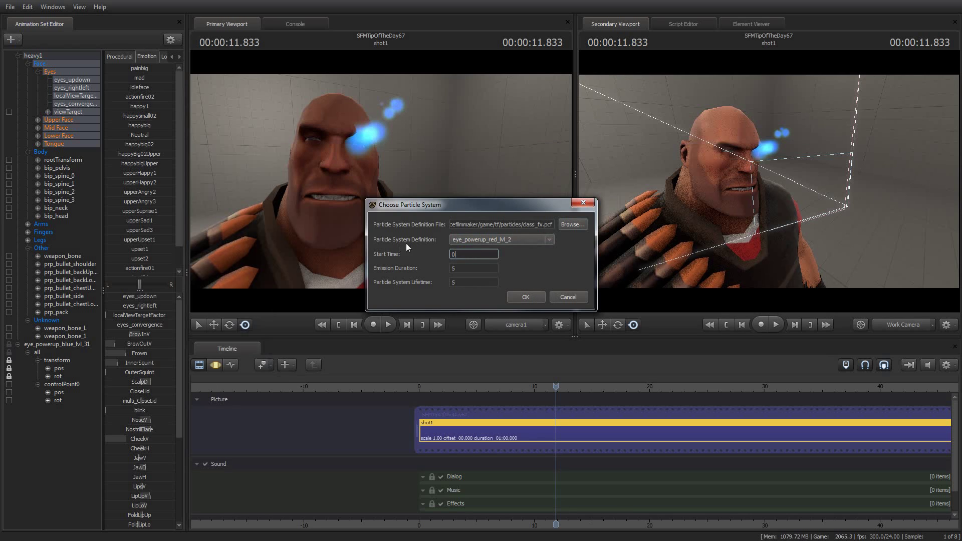
{"action": "key", "text": "Tab"}
{"action": "type", "text": "60"}
{"action": "key", "text": "Tab"}
{"action": "left_click", "coordinate": [527, 296]}
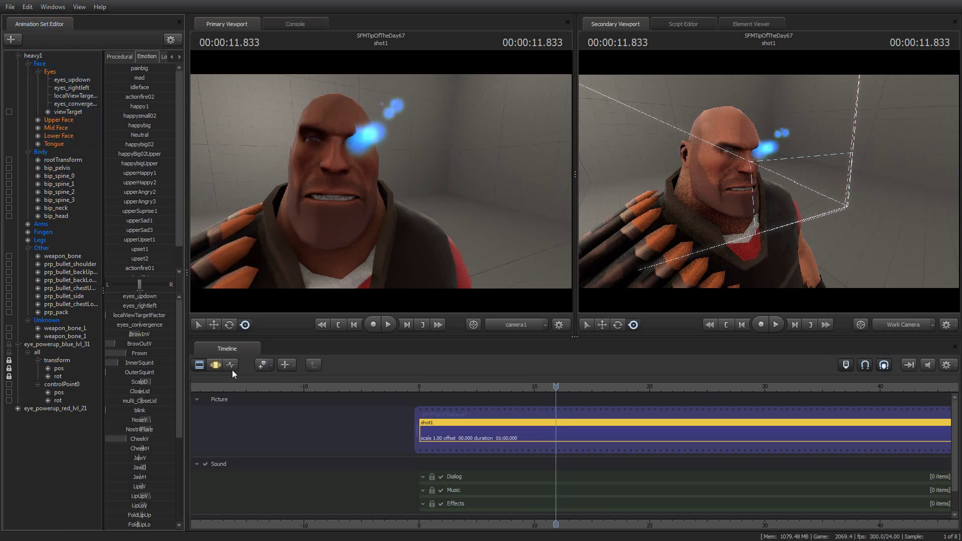
- Select eye_powerup_red_lvl_21 in the Motion Editor and play back the shot to locate the effect relative to the heavy
{"action": "key", "text": "F3"}
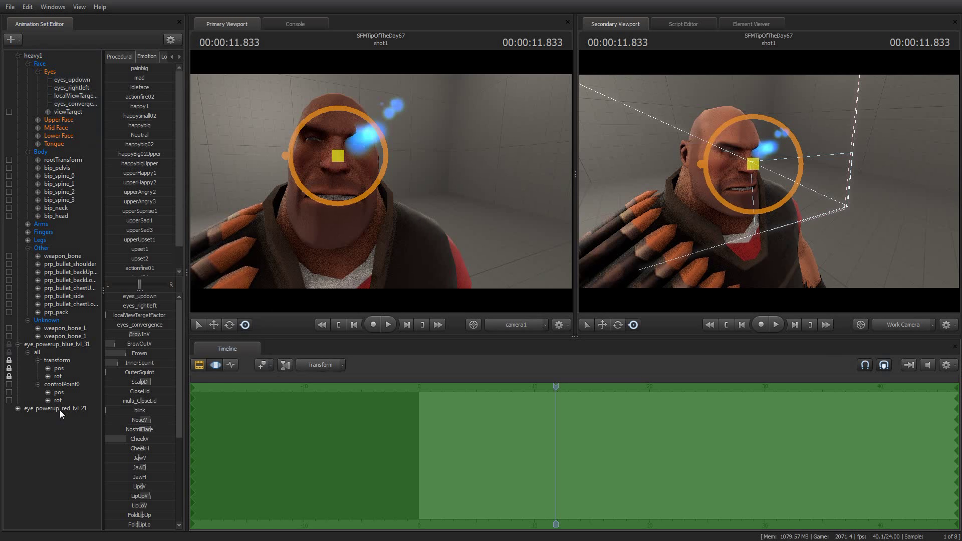
{"action": "left_click_drag", "start_coordinate": [59, 410], "coordinate": [383, 277]}
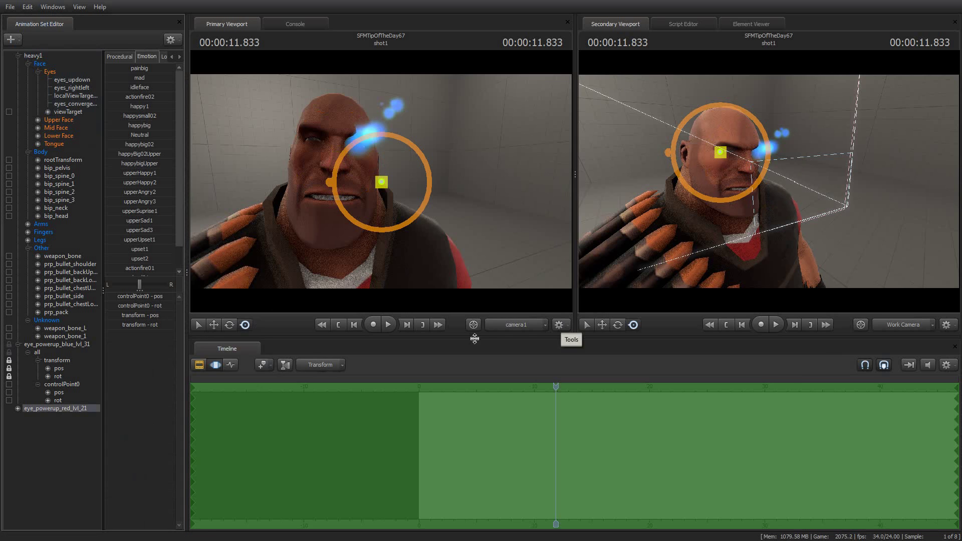
{"action": "left_click", "coordinate": [389, 325]}
{"action": "key", "text": "space"}
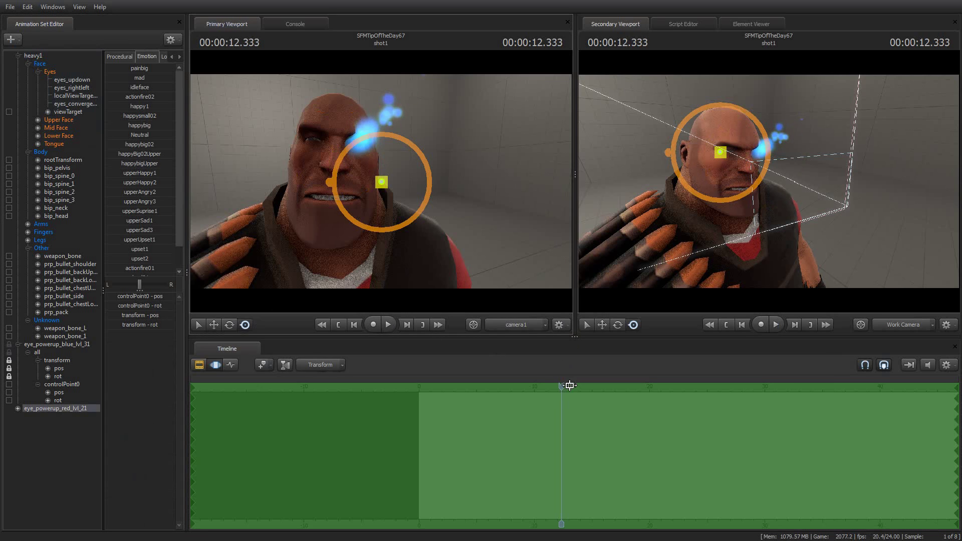
{"action": "left_click_drag", "start_coordinate": [560, 387], "coordinate": [439, 387]}
{"action": "left_click", "coordinate": [389, 325]}
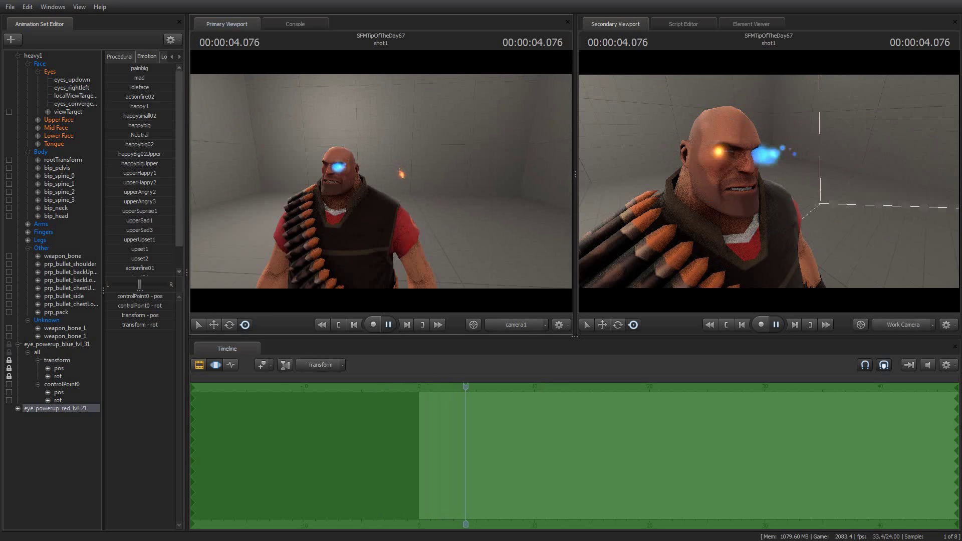
{"action": "key", "text": "space"}
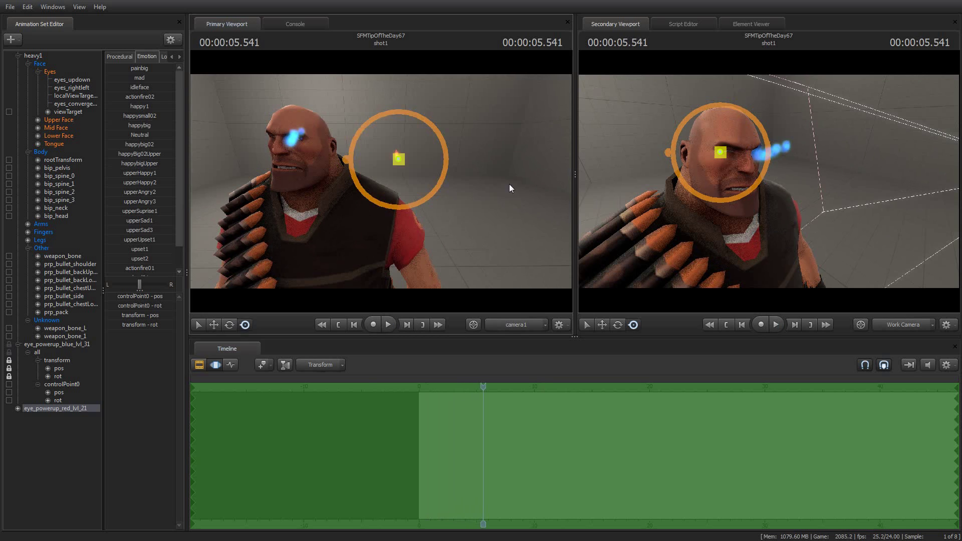
{"action": "left_click_drag", "start_coordinate": [509, 184], "coordinate": [426, 178]}
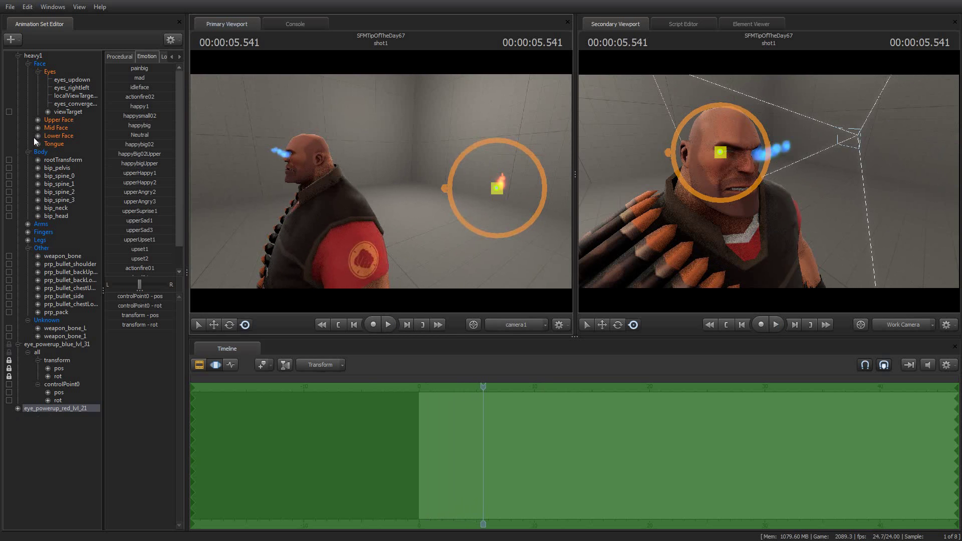
- Lock eye_powerup_red_lvl_21's transform to heavy1's bip_head and apply the full Default preset to the whole particle system
{"action": "left_click", "coordinate": [52, 216]}
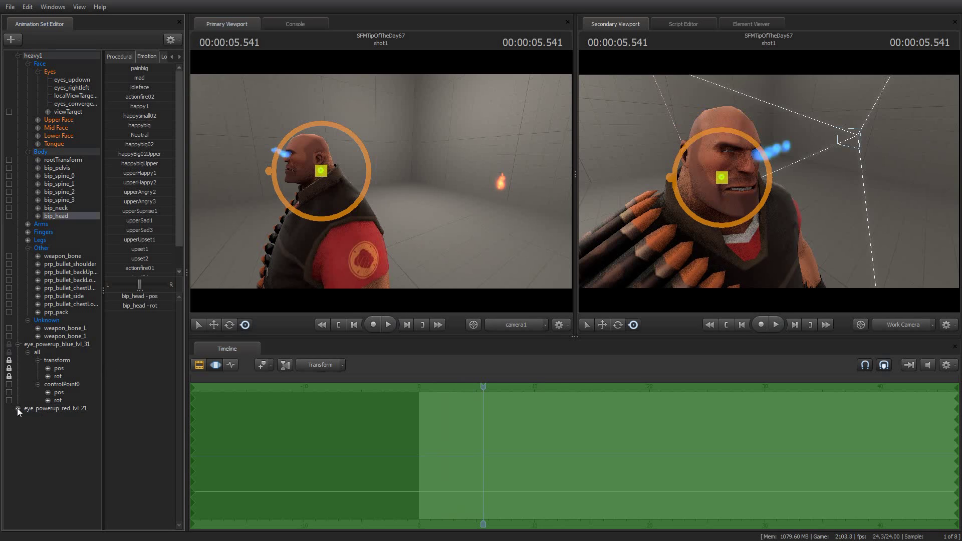
{"action": "left_click", "coordinate": [27, 416]}
{"action": "left_click", "coordinate": [53, 409]}
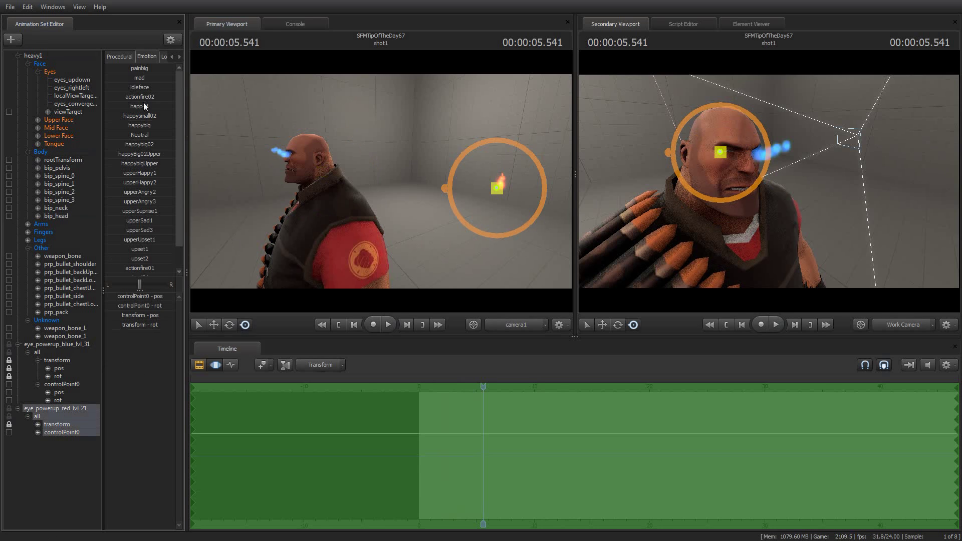
{"action": "left_click", "coordinate": [124, 56]}
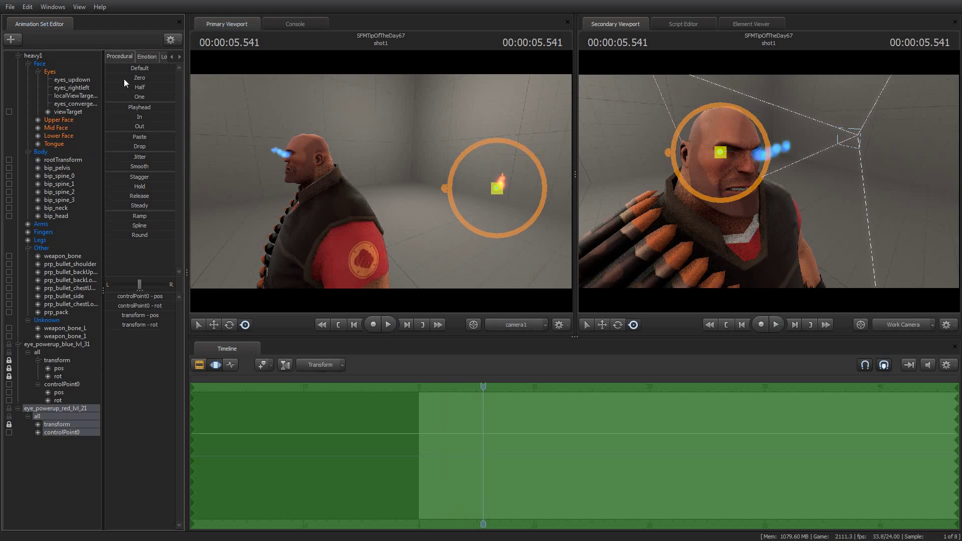
{"action": "left_click_drag", "start_coordinate": [113, 70], "coordinate": [186, 71]}
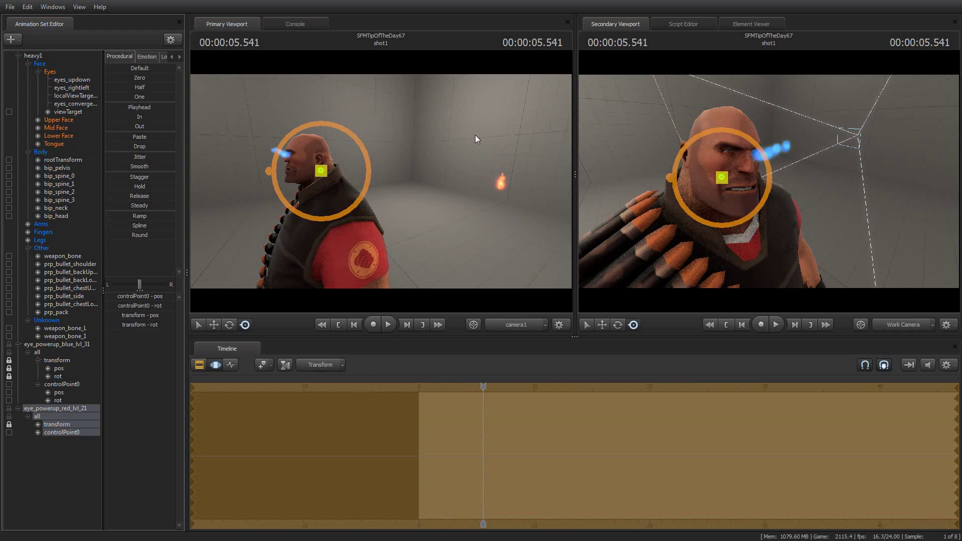
- Play the shot briefly and move the red eye powerup effect from the head bone toward the front of the heavy's face
{"action": "key", "text": "space"}
{"action": "key", "text": "space"}
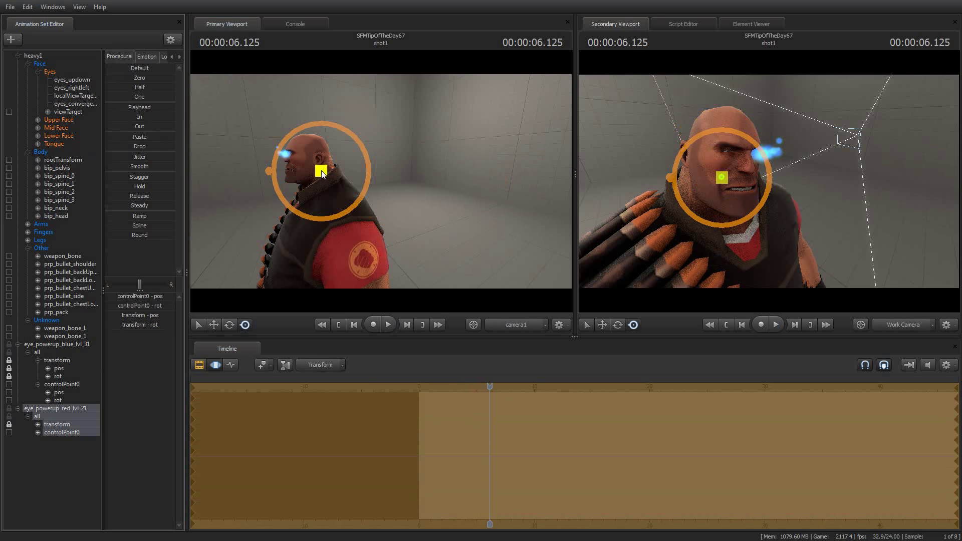
{"action": "mouse_move", "coordinate": [382, 183]}
{"action": "left_mouse_down"}
{"action": "mouse_move", "coordinate": [370, 185]}
{"action": "mouse_move", "coordinate": [391, 156]}
{"action": "mouse_move", "coordinate": [404, 162]}
{"action": "mouse_move", "coordinate": [382, 170]}
{"action": "left_mouse_up"}
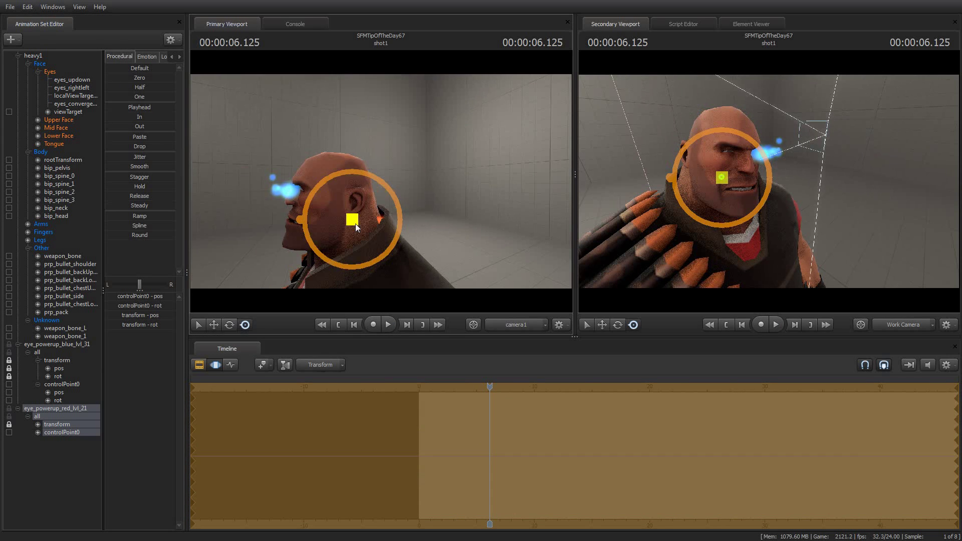
{"action": "left_click_drag", "start_coordinate": [352, 219], "coordinate": [296, 194]}
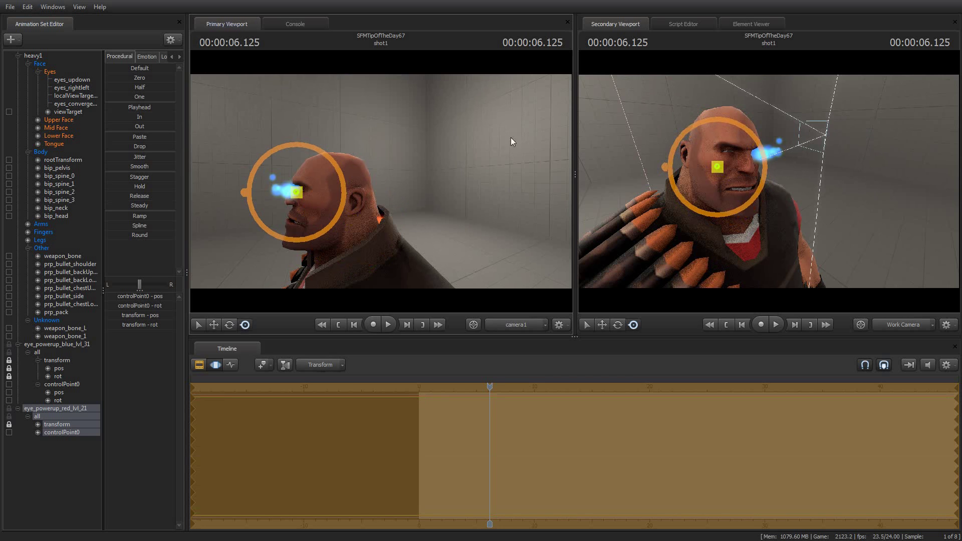
- Adjust the red effect's position near the heavy's eye along its axes using the Move tool
{"action": "left_click_drag", "start_coordinate": [465, 118], "coordinate": [397, 251]}
{"action": "left_click", "coordinate": [214, 324]}
{"action": "left_click_drag", "start_coordinate": [725, 201], "coordinate": [724, 183]}
{"action": "left_click_drag", "start_coordinate": [326, 121], "coordinate": [330, 126]}
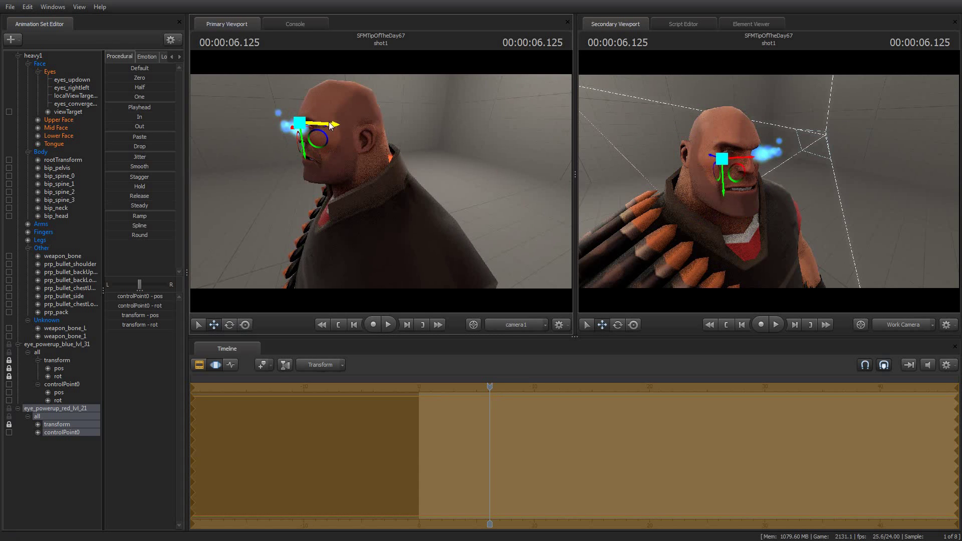
- View the heavy's face from the front and shift the red effect sideways along its axis toward the eye
{"action": "key", "text": "space"}
{"action": "key", "text": "space"}
{"action": "key", "text": "a"}
{"action": "left_click_drag", "start_coordinate": [381, 182], "coordinate": [469, 180]}
{"action": "left_click_drag", "start_coordinate": [437, 136], "coordinate": [451, 137]}
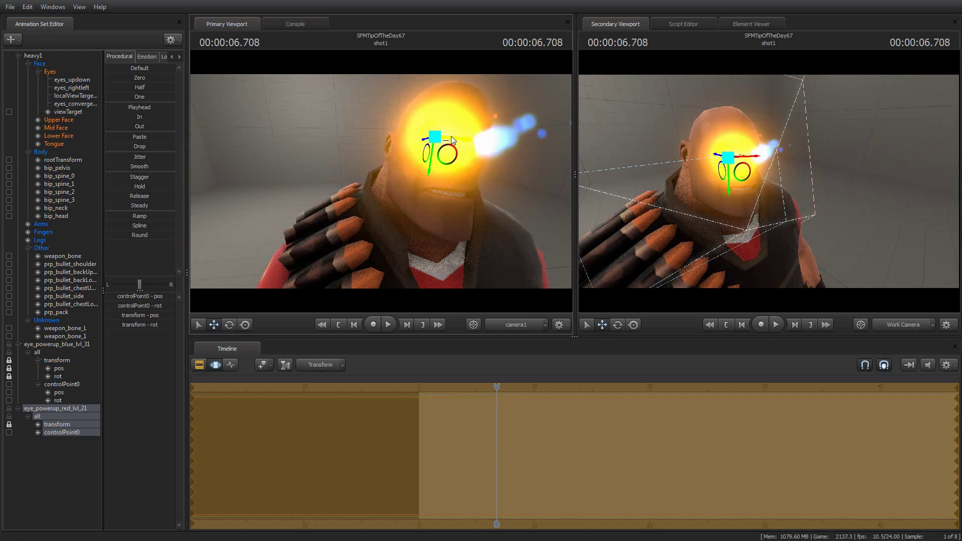
- Play back the shot and examine from different angles how the red effect follows the heavy's head
{"action": "key", "text": "space"}
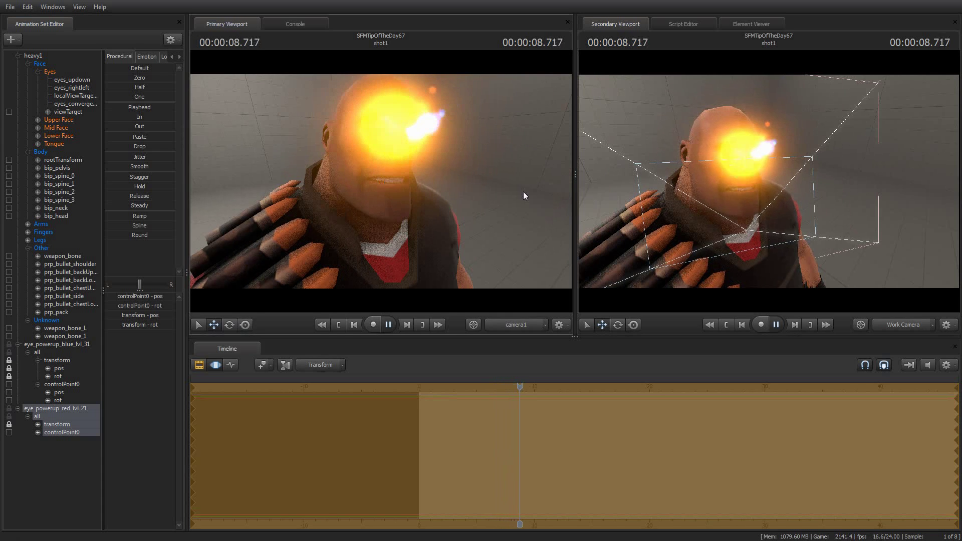
{"action": "key", "text": "space"}
{"action": "left_click_drag", "start_coordinate": [671, 118], "coordinate": [654, 138]}
{"action": "key", "text": "space"}
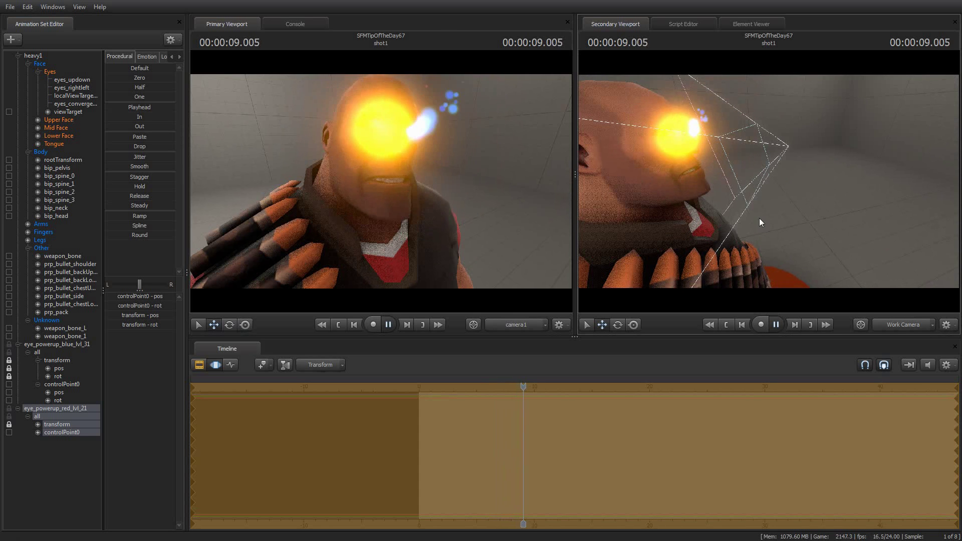
{"action": "key", "text": "space"}
{"action": "left_click_drag", "start_coordinate": [853, 212], "coordinate": [755, 206]}
{"action": "key", "text": "space"}
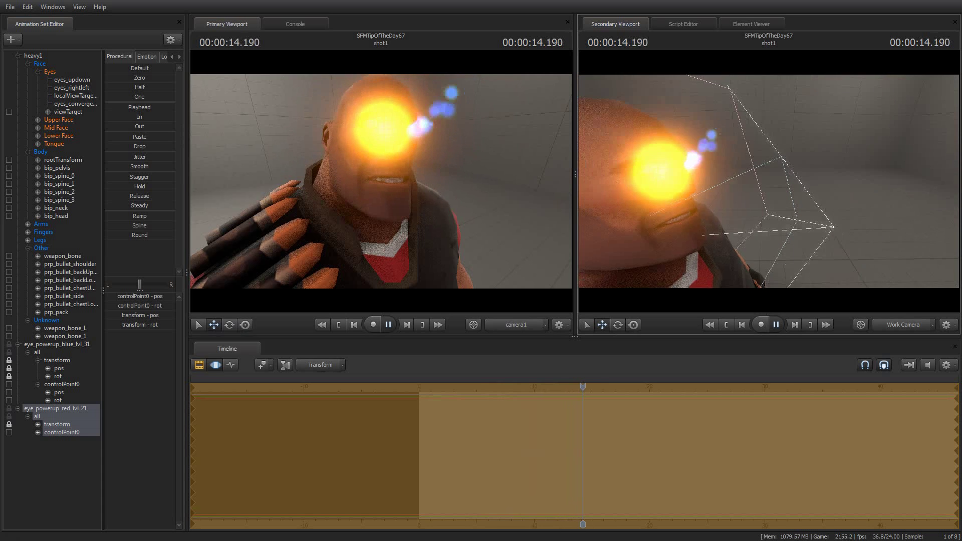
{"action": "key", "text": "space"}
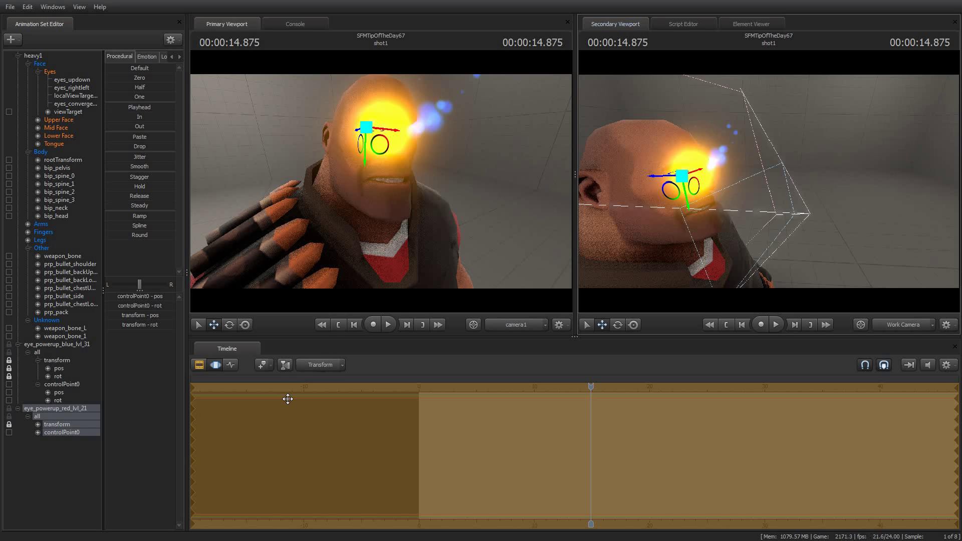
- Show the red eye powerup's particle system in the Element Viewer and set its particleSystemType to eye_powerup_red_lvl_1
{"action": "right_click", "coordinate": [56, 408]}
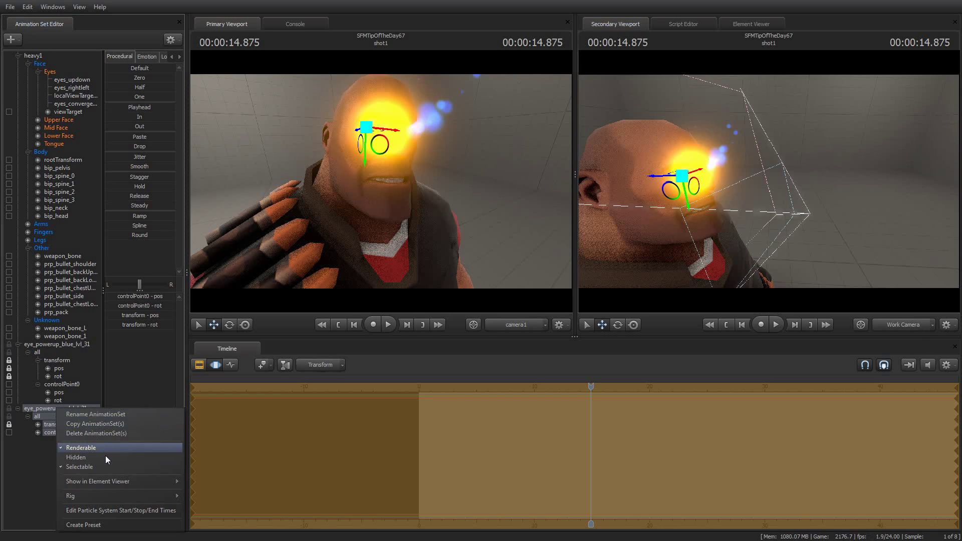
{"action": "mouse_move", "coordinate": [126, 497]}
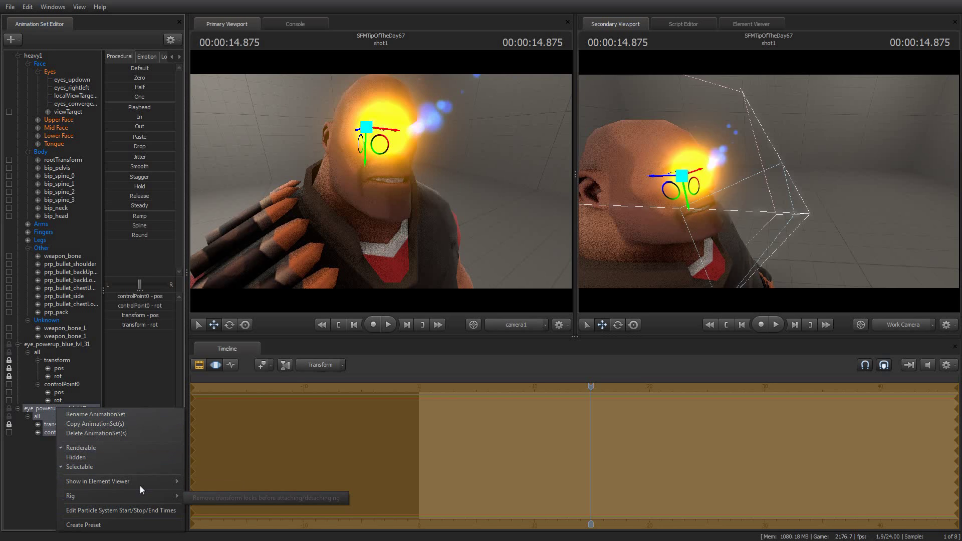
{"action": "mouse_move", "coordinate": [158, 482]}
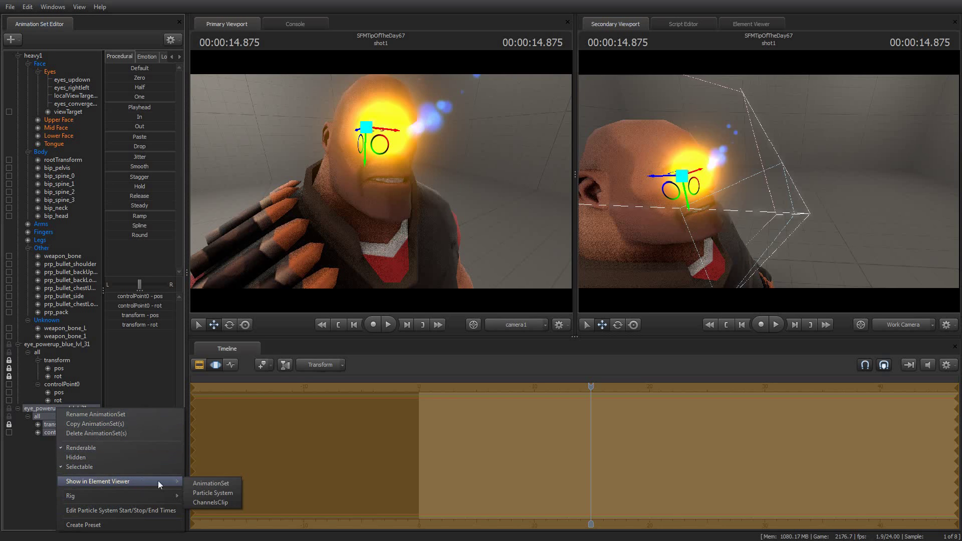
{"action": "left_click", "coordinate": [226, 494]}
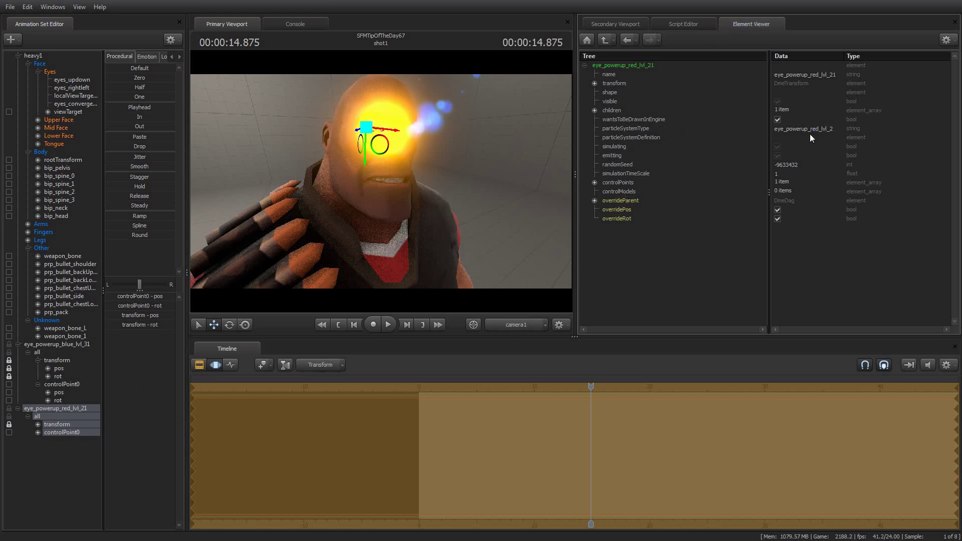
{"action": "left_click", "coordinate": [835, 129]}
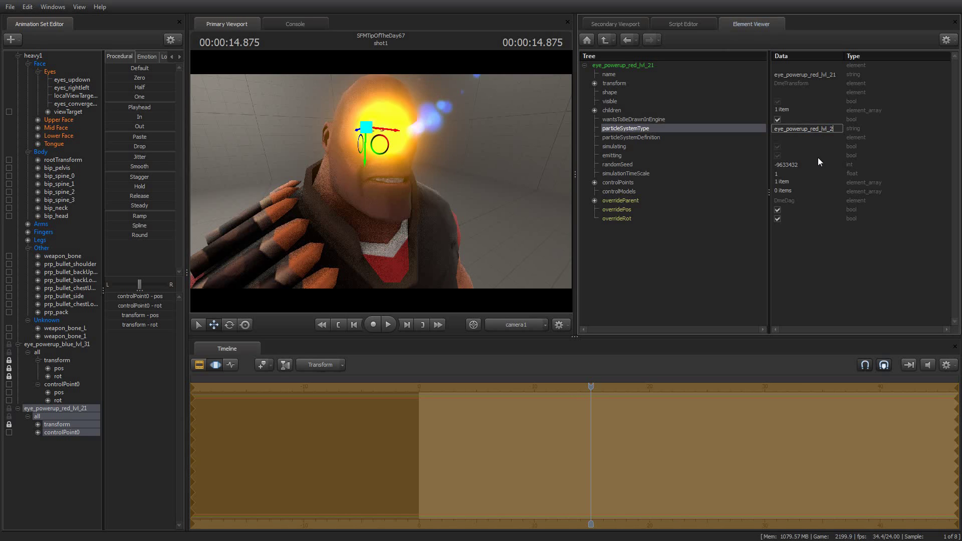
{"action": "key", "text": "Return"}
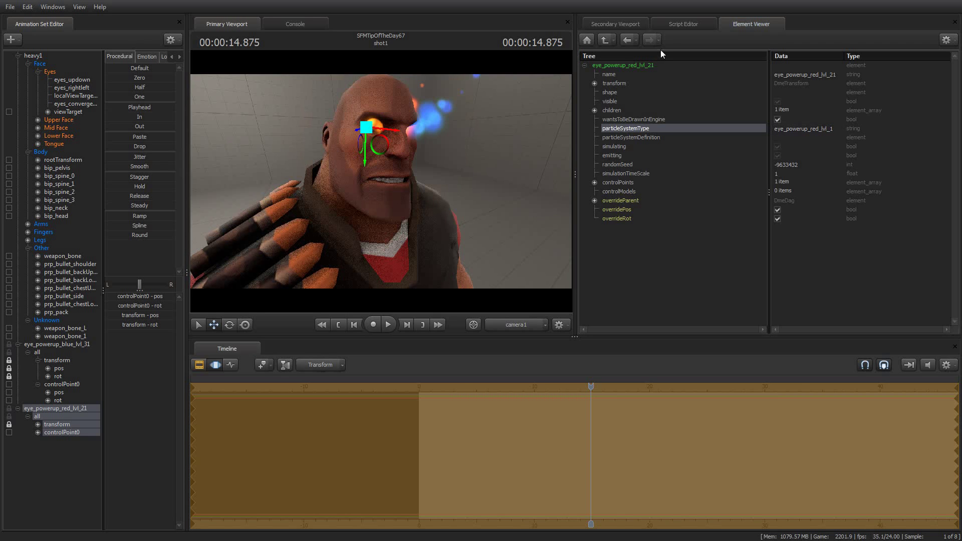
- Rotate the red effect at the heavy's eye with the Rotate tool and briefly play the shot to check its direction
{"action": "left_click_drag", "start_coordinate": [465, 165], "coordinate": [442, 162]}
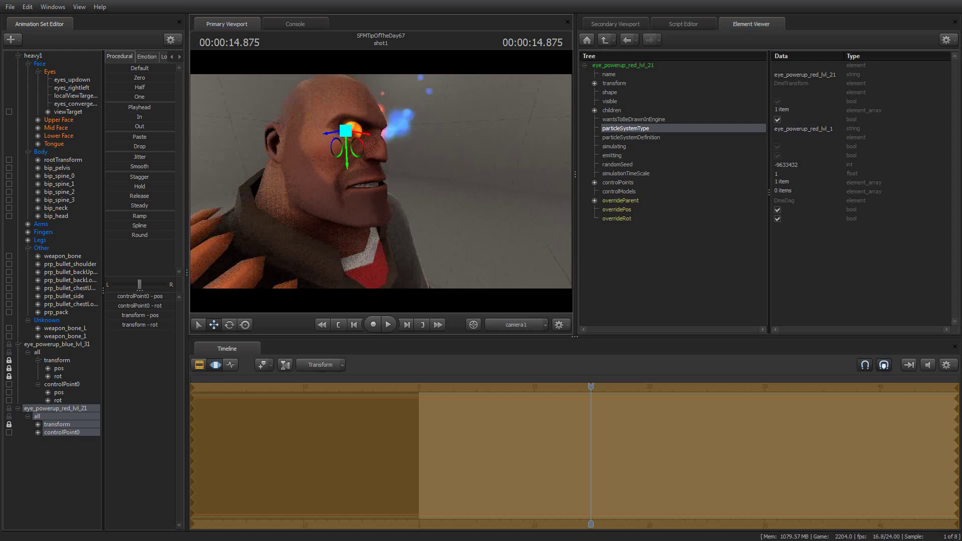
{"action": "left_click_drag", "start_coordinate": [381, 182], "coordinate": [406, 181]}
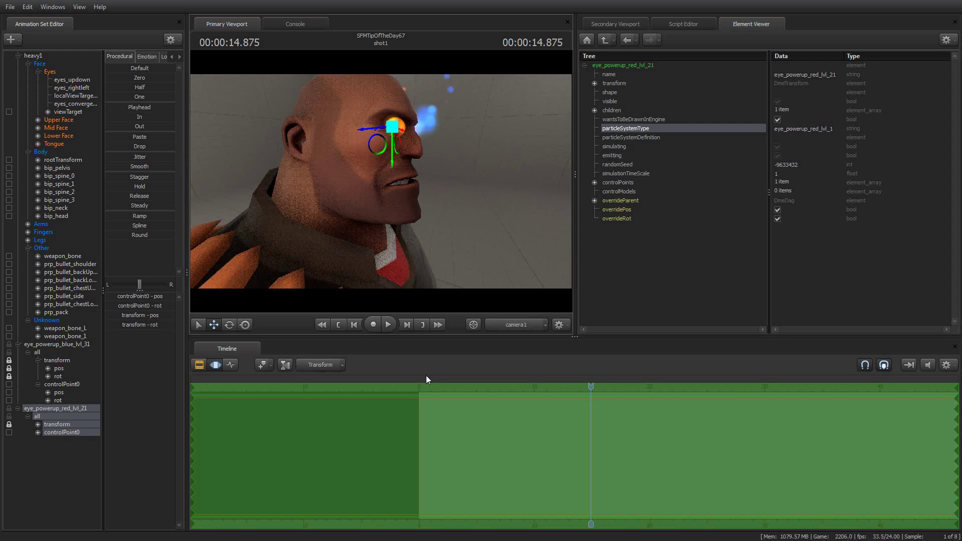
{"action": "key", "text": "space"}
{"action": "key", "text": "space"}
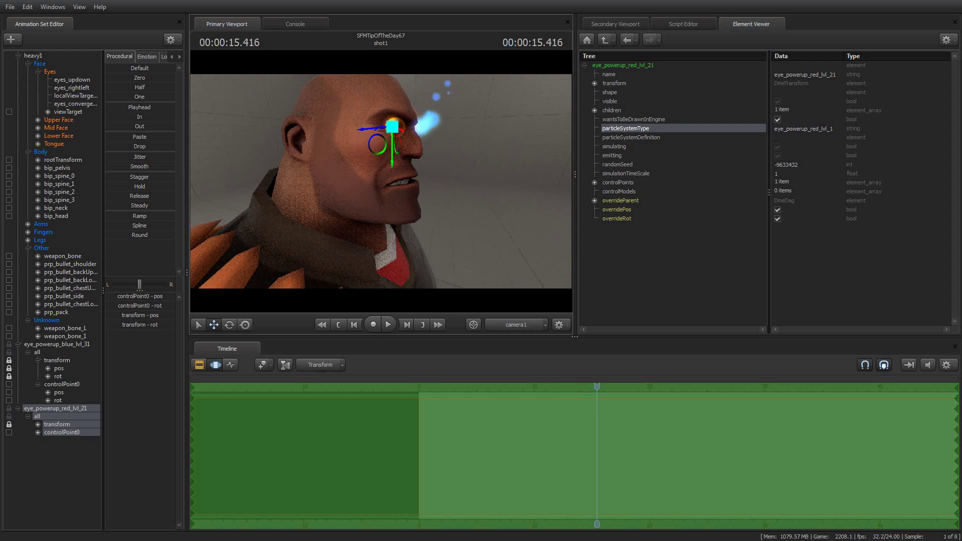
{"action": "left_click_drag", "start_coordinate": [402, 158], "coordinate": [331, 120]}
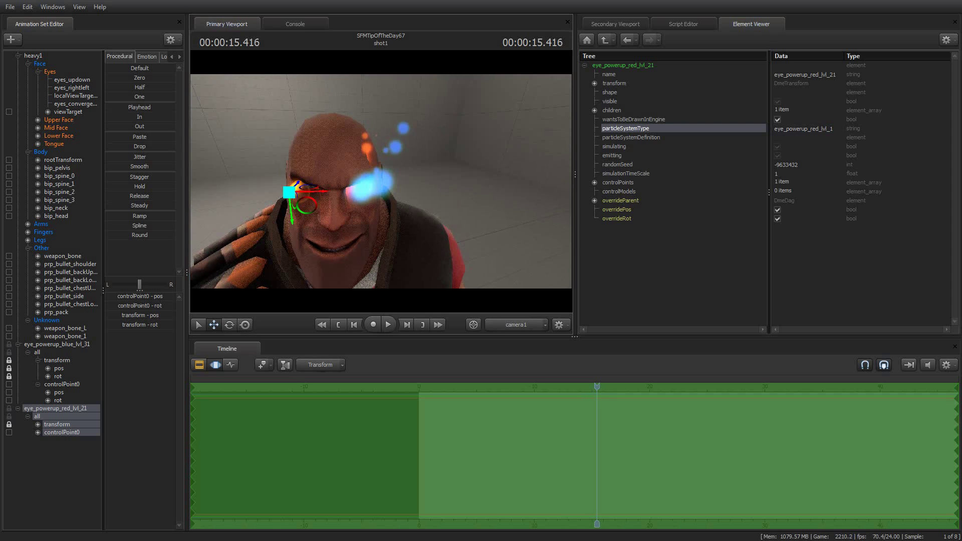
{"action": "left_click", "coordinate": [229, 325]}
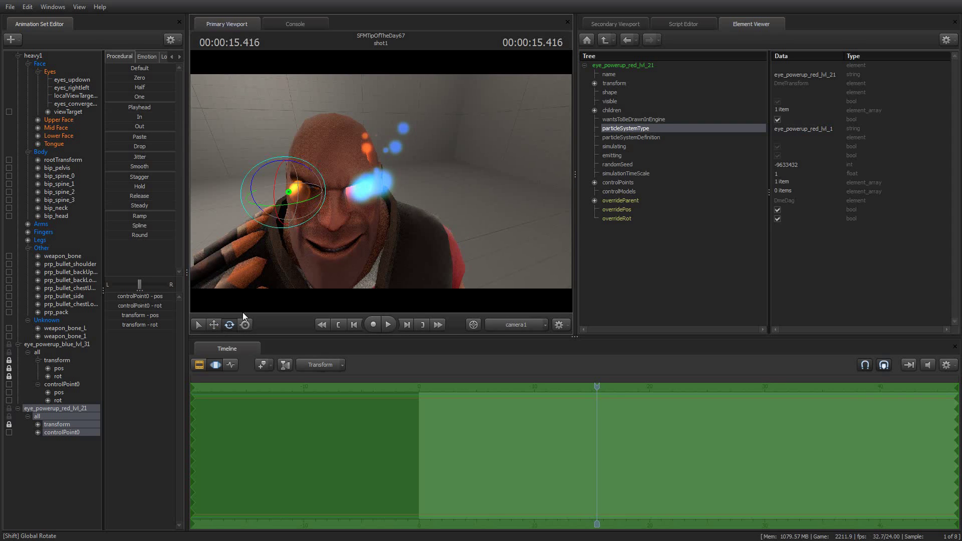
{"action": "mouse_move", "coordinate": [279, 206]}
{"action": "left_mouse_down"}
{"action": "mouse_move", "coordinate": [306, 201]}
{"action": "mouse_move", "coordinate": [288, 211]}
{"action": "left_mouse_up"}
{"action": "key", "text": "space"}
{"action": "key", "text": "space"}
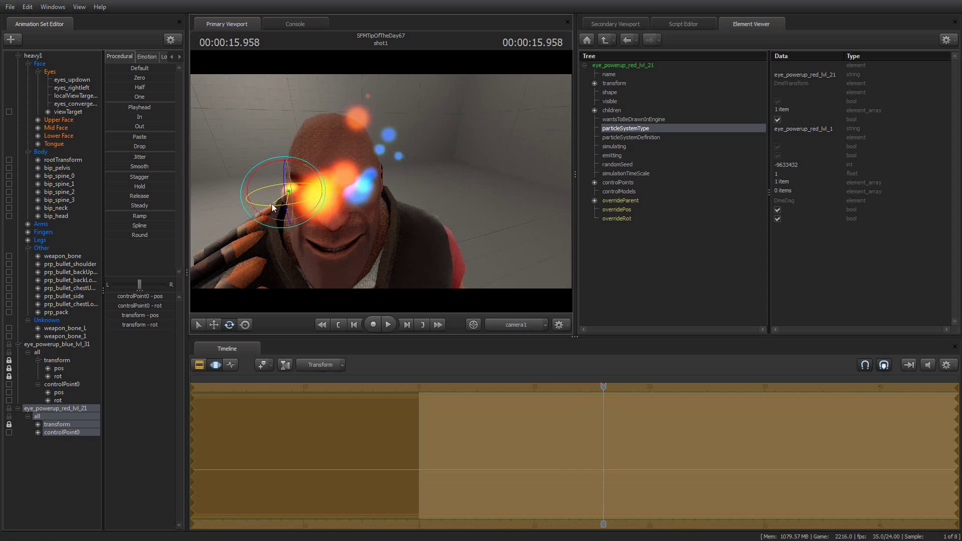
{"action": "key", "text": "space"}
{"action": "key", "text": "space"}
- Move the red effect closer to the heavy's eye socket and bring back the Secondary Viewport for a side view
{"action": "left_click_drag", "start_coordinate": [380, 191], "coordinate": [416, 193]}
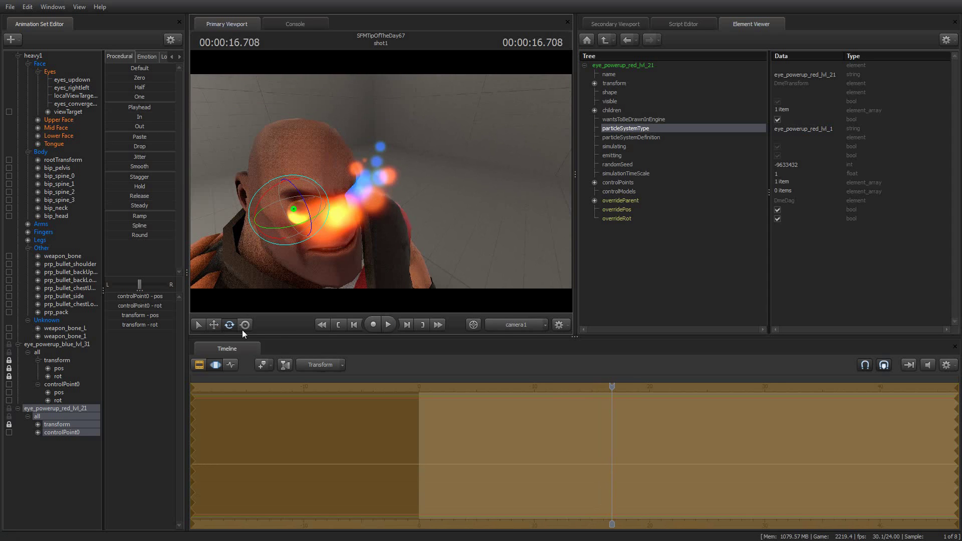
{"action": "left_click", "coordinate": [213, 325]}
{"action": "left_click_drag", "start_coordinate": [308, 206], "coordinate": [294, 189]}
{"action": "left_click_drag", "start_coordinate": [373, 186], "coordinate": [409, 178]}
{"action": "left_click", "coordinate": [601, 28]}
{"action": "left_click", "coordinate": [424, 184]}
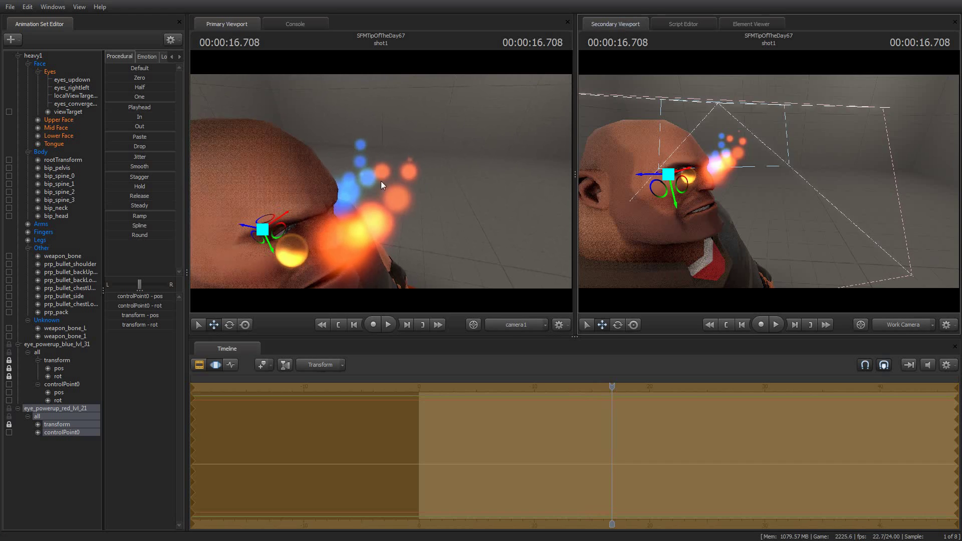
- Shift the red effect back along its axes into the heavy's head, briefly playing the shot between adjustments
{"action": "key", "text": "space"}
{"action": "key", "text": "space"}
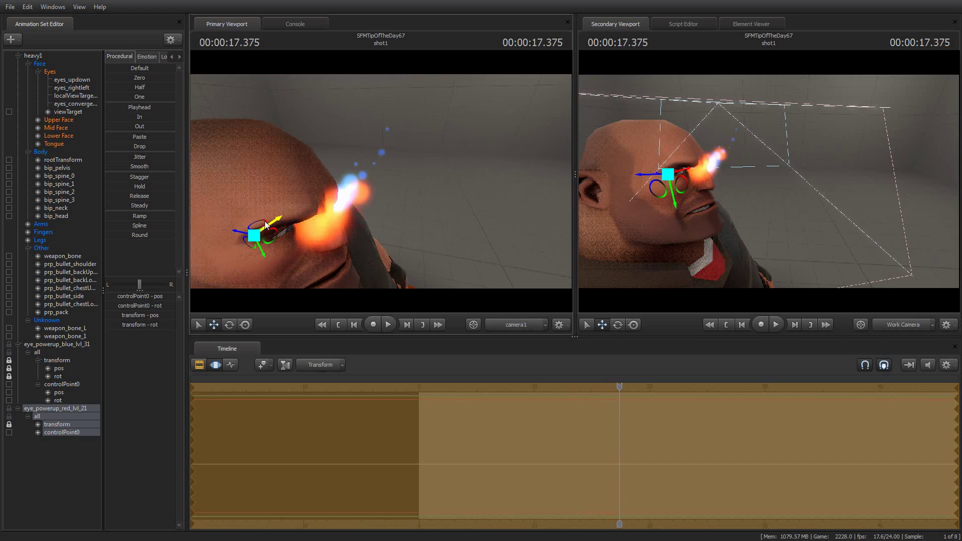
{"action": "key", "text": "space"}
{"action": "key", "text": "space"}
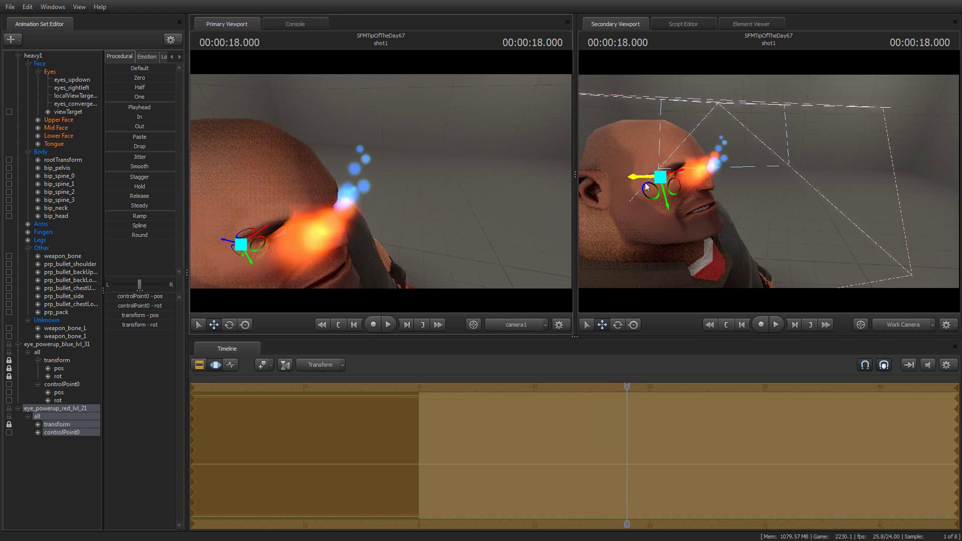
{"action": "left_click_drag", "start_coordinate": [643, 175], "coordinate": [629, 174]}
- Play back the shot and compare the red and blue eye effects from the front and from farther away
{"action": "key", "text": "space"}
{"action": "key", "text": "space"}
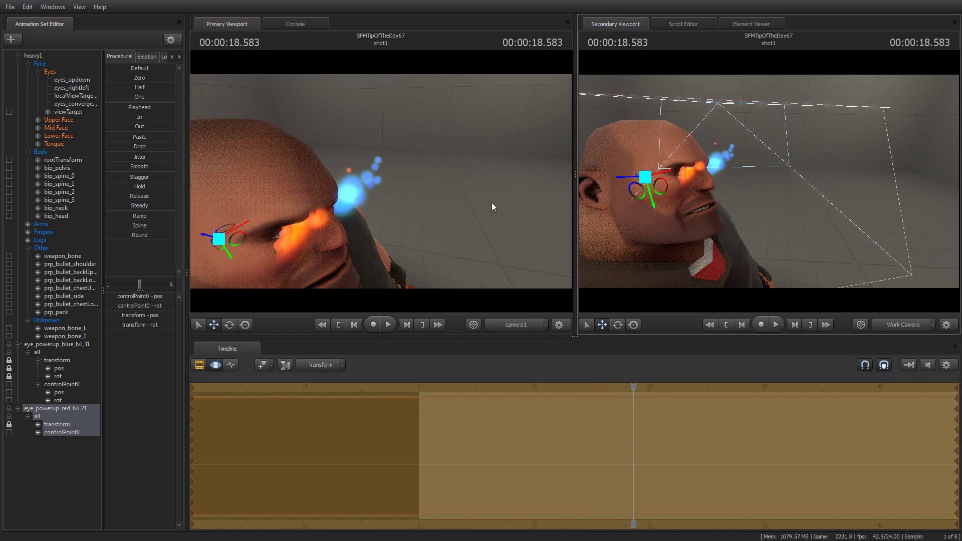
{"action": "key", "text": "space"}
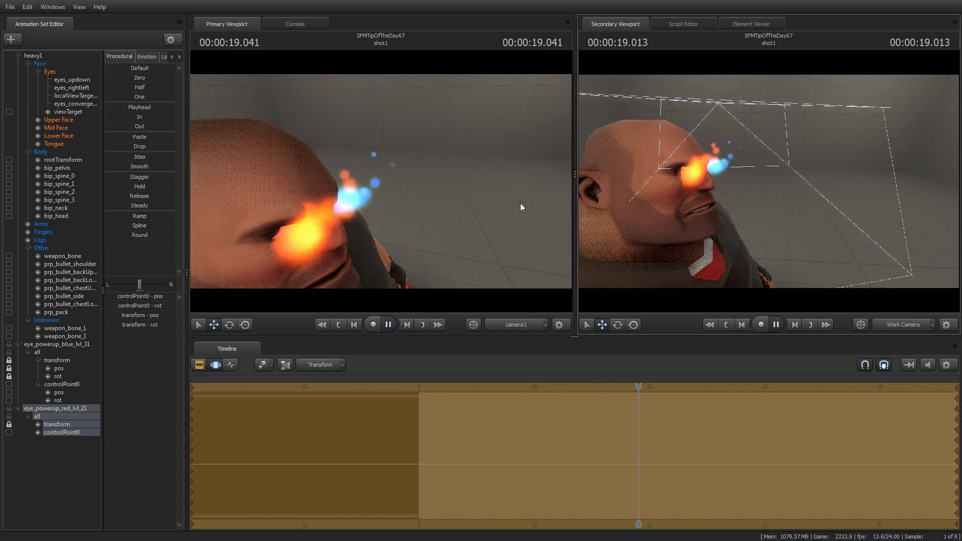
{"action": "key", "text": "space"}
{"action": "left_click_drag", "start_coordinate": [443, 189], "coordinate": [460, 215]}
{"action": "key", "text": "space"}
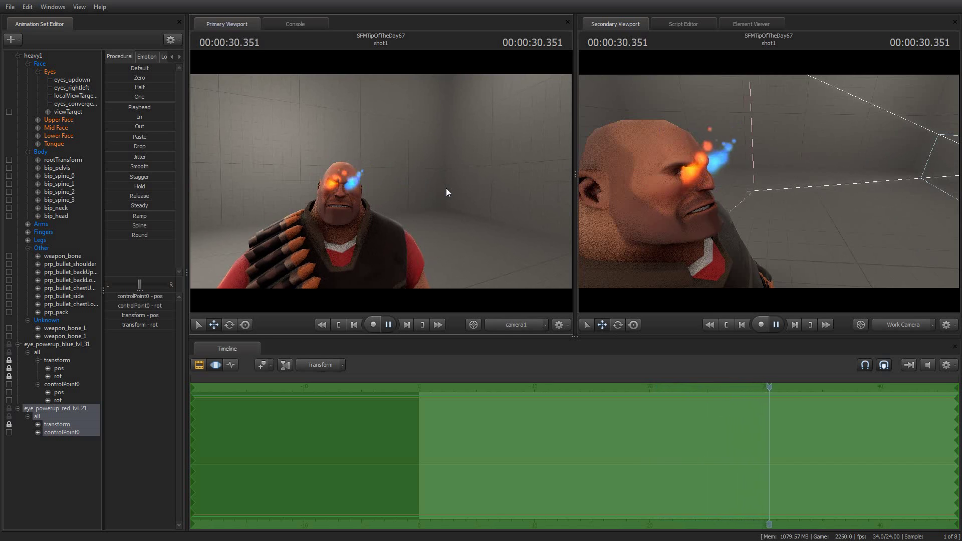
{"action": "key", "text": "space"}
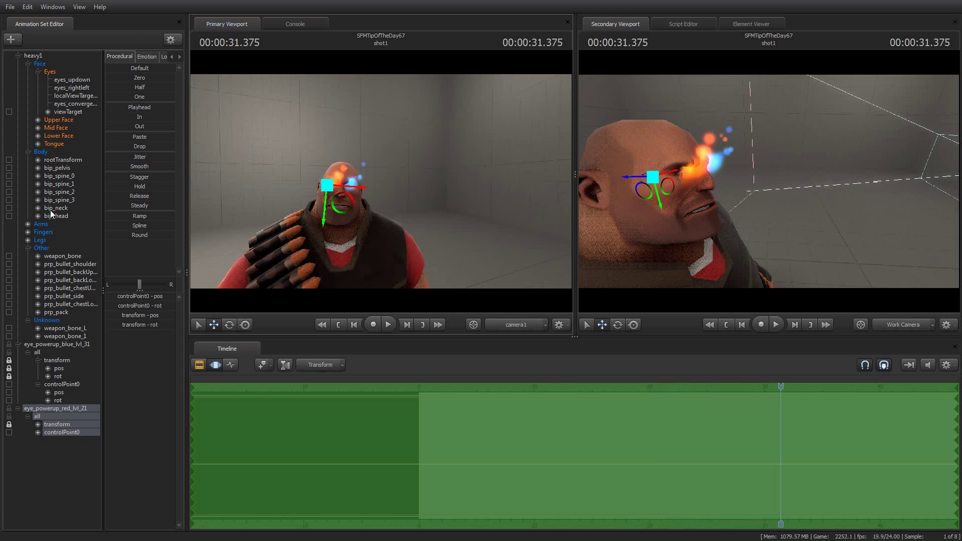
- Select the heavy's bip_head bone and tilt the head upward with the Screen tool, playing the shot between adjustments
{"action": "left_click", "coordinate": [337, 206]}
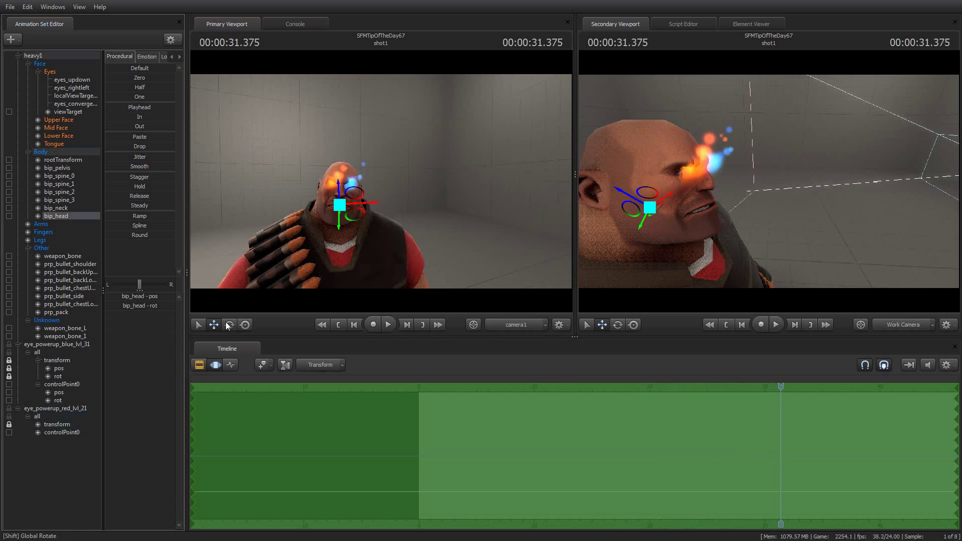
{"action": "key", "text": "e"}
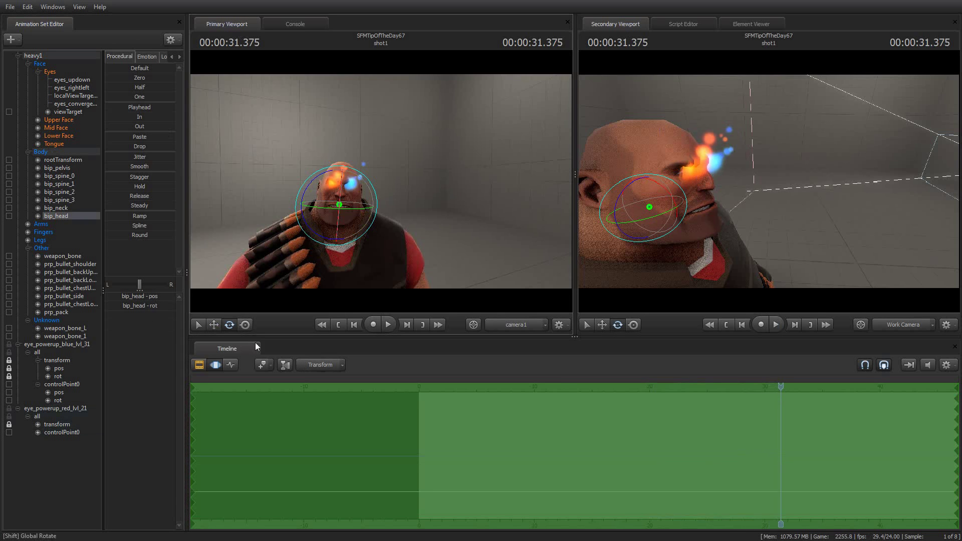
{"action": "left_click", "coordinate": [245, 324]}
{"action": "key", "text": "space"}
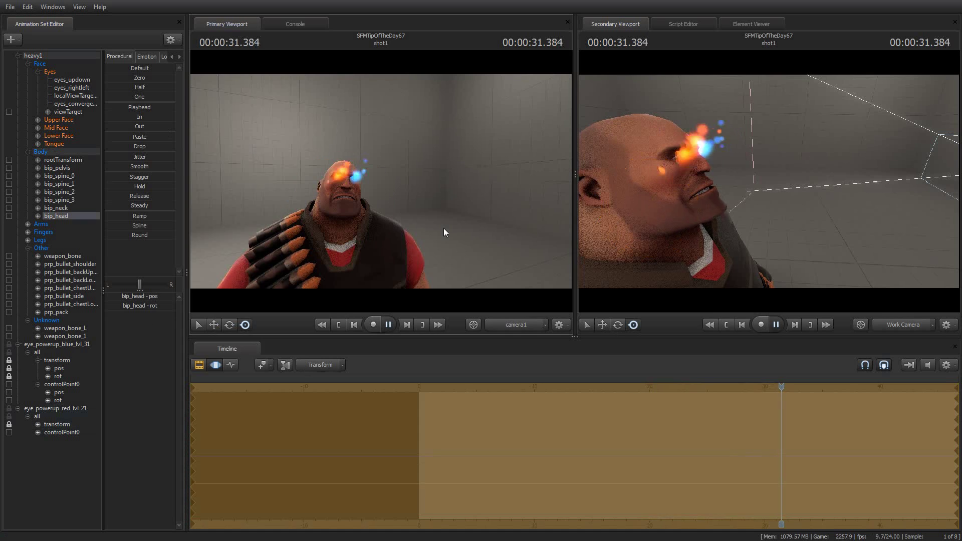
{"action": "key", "text": "space"}
{"action": "mouse_move", "coordinate": [356, 208]}
{"action": "left_mouse_down"}
{"action": "mouse_move", "coordinate": [337, 226]}
{"action": "mouse_move", "coordinate": [347, 214]}
{"action": "left_mouse_up"}
{"action": "key", "text": "space"}
{"action": "key", "text": "space"}
{"action": "key", "text": "space"}
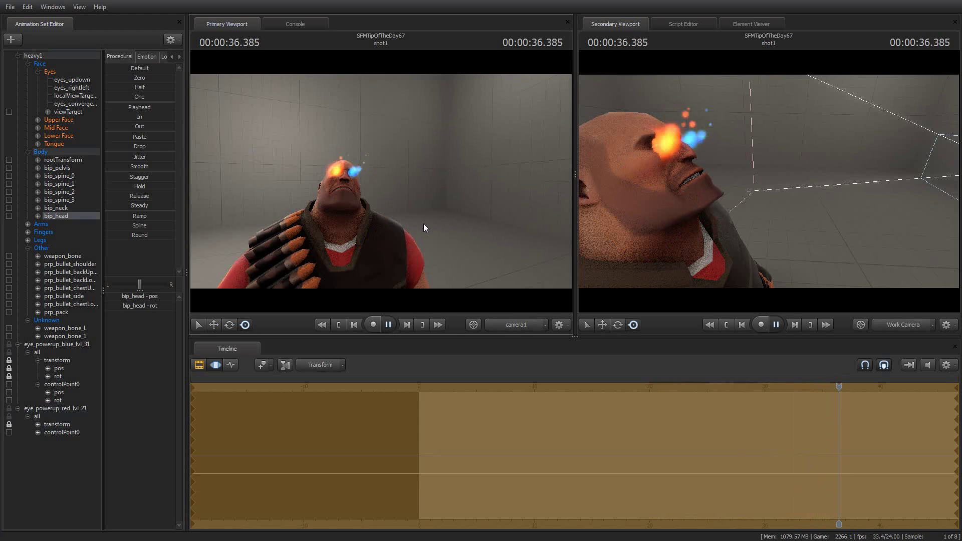
{"action": "key", "text": "space"}
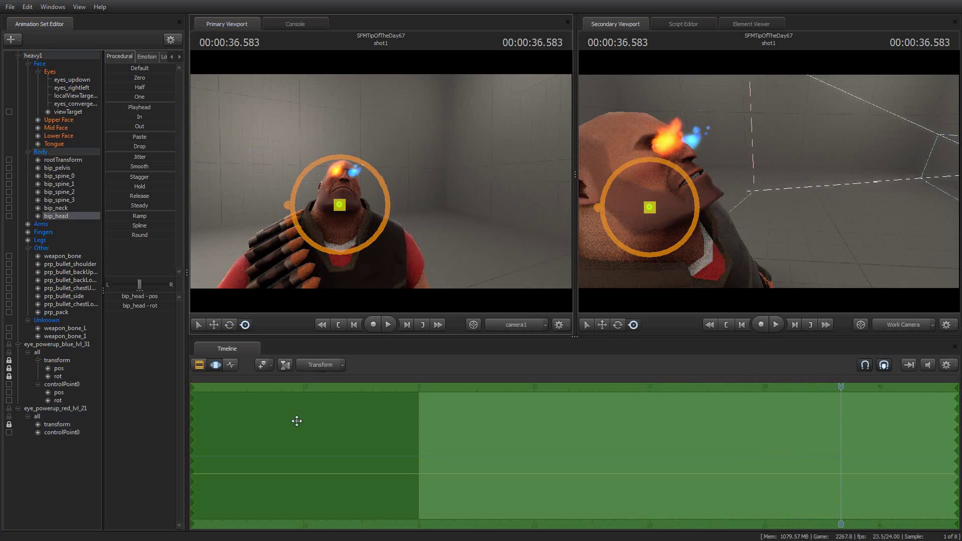
- Limit the time selection to about 2.5 to 6.5 seconds and tilt bip_head downward within that range
{"action": "left_click_drag", "start_coordinate": [194, 409], "coordinate": [448, 415]}
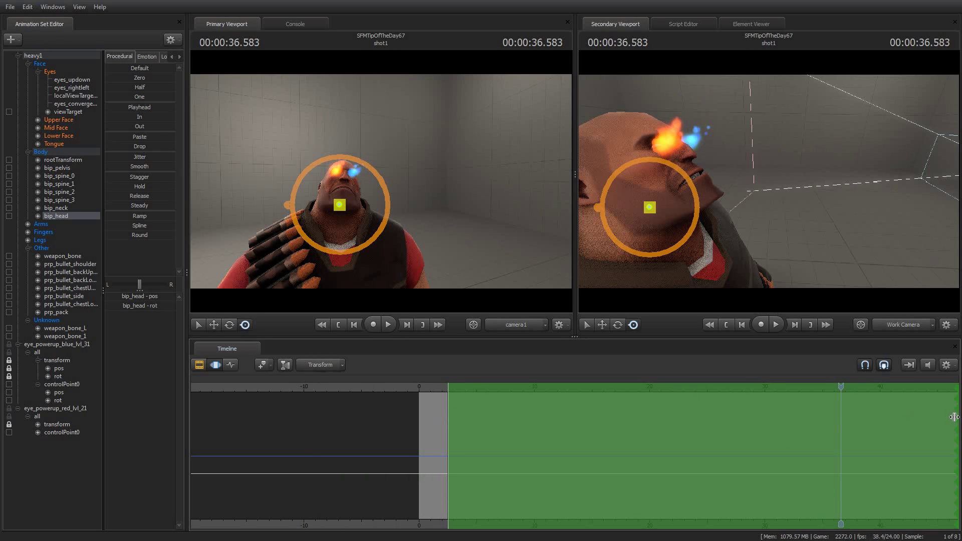
{"action": "left_click_drag", "start_coordinate": [955, 417], "coordinate": [496, 430]}
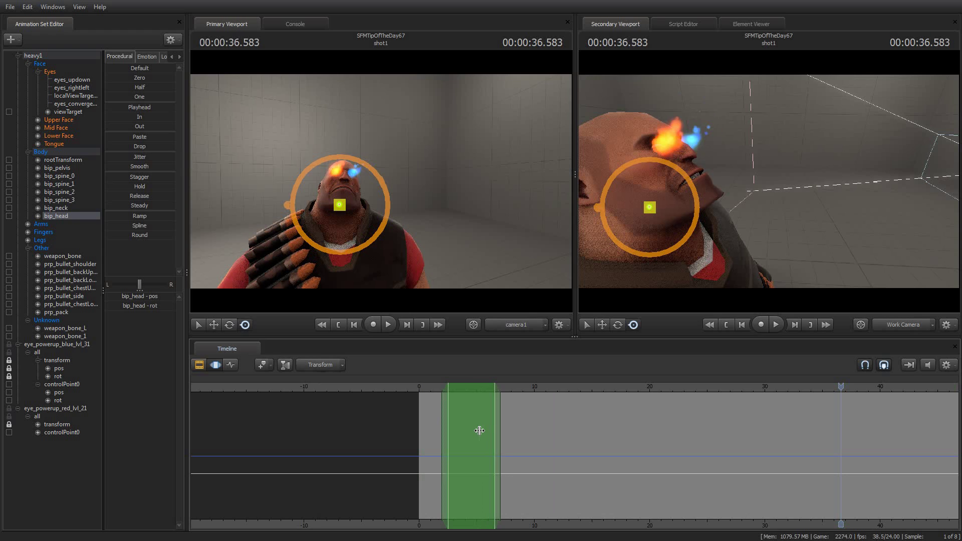
{"action": "left_click_drag", "start_coordinate": [423, 387], "coordinate": [466, 388]}
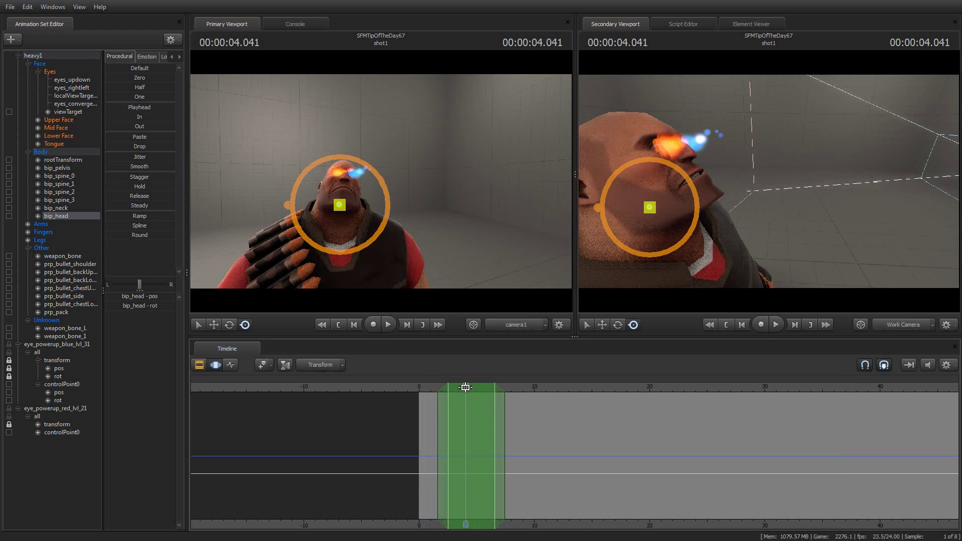
{"action": "left_click_drag", "start_coordinate": [358, 212], "coordinate": [350, 232]}
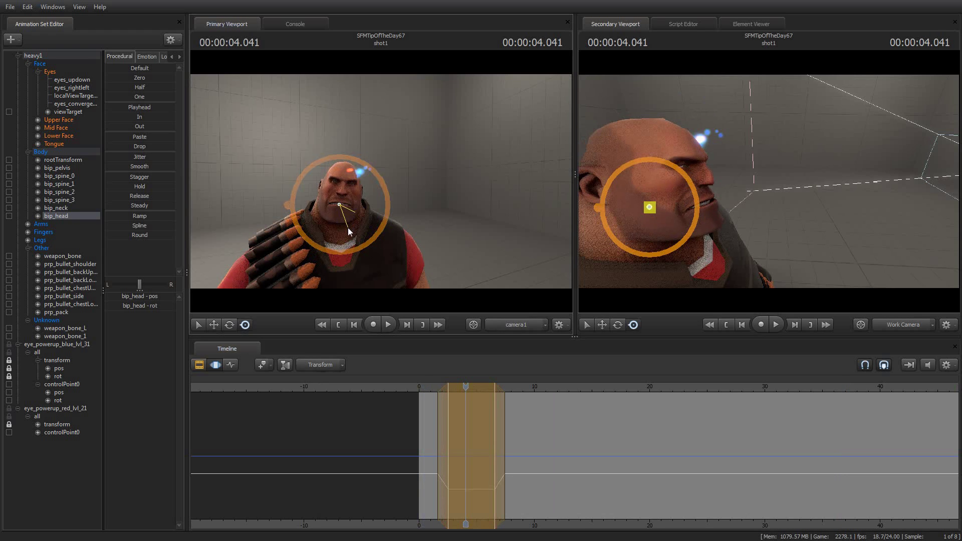
- Play back the start of the shot to check how both eye effects follow the head tilt
{"action": "key", "text": "space"}
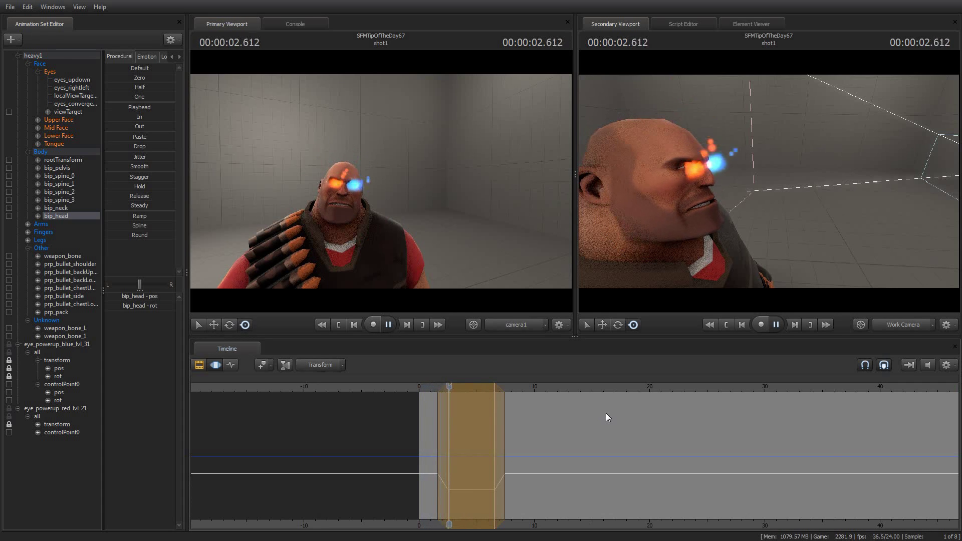
{"action": "key", "text": "space"}
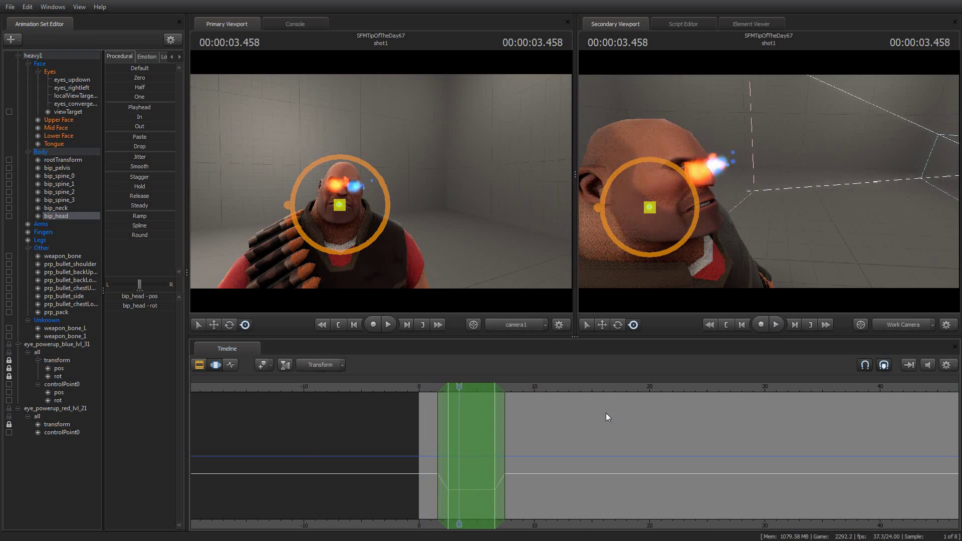
{"action": "key", "text": "space"}
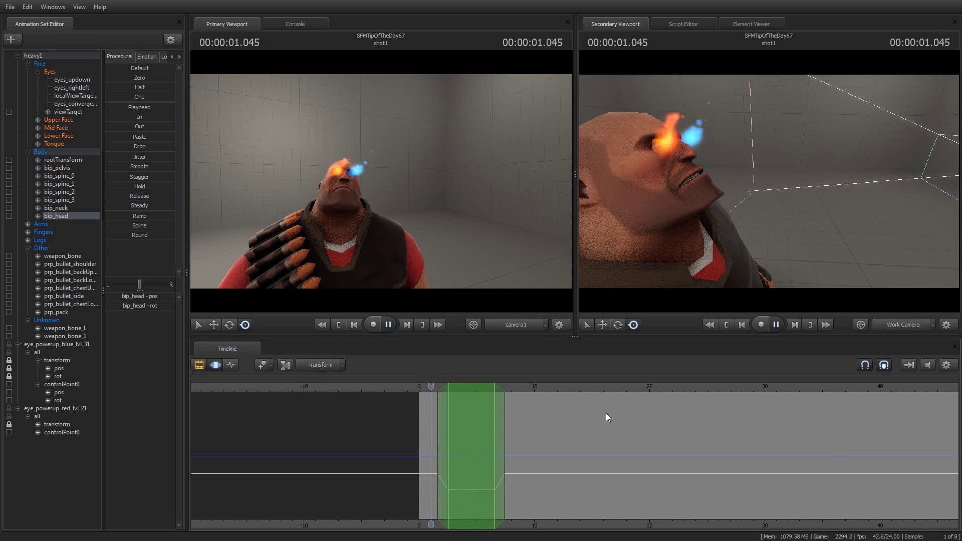